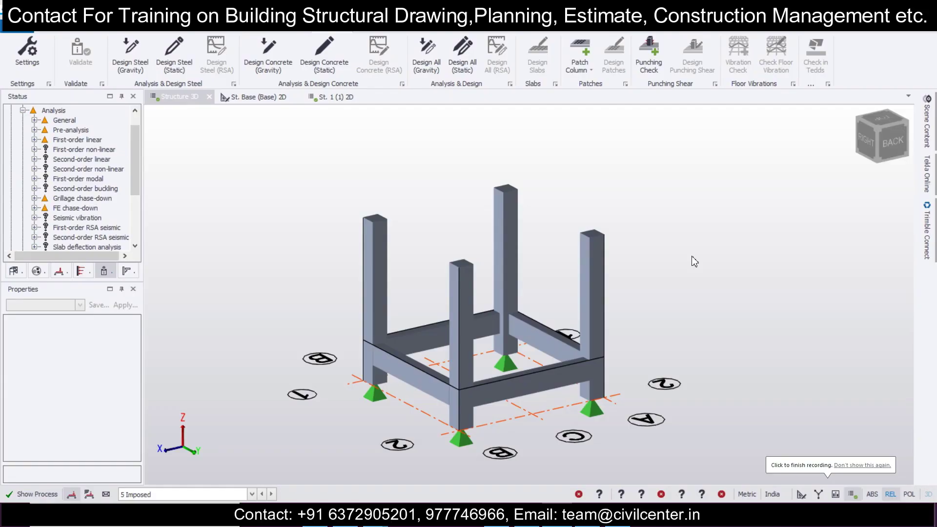
scroll(667, 226, "down", 3)
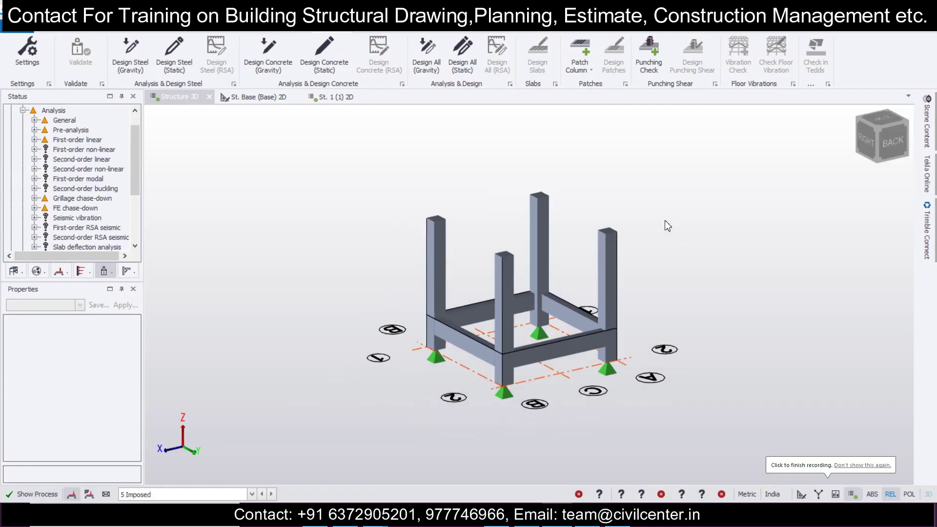
right_click_drag(708, 247, 768, 244)
middle_click_drag(768, 245, 559, 319)
scroll(552, 320, "down", 2)
scroll(551, 320, "up", 2)
middle_click_drag(550, 320, 556, 300)
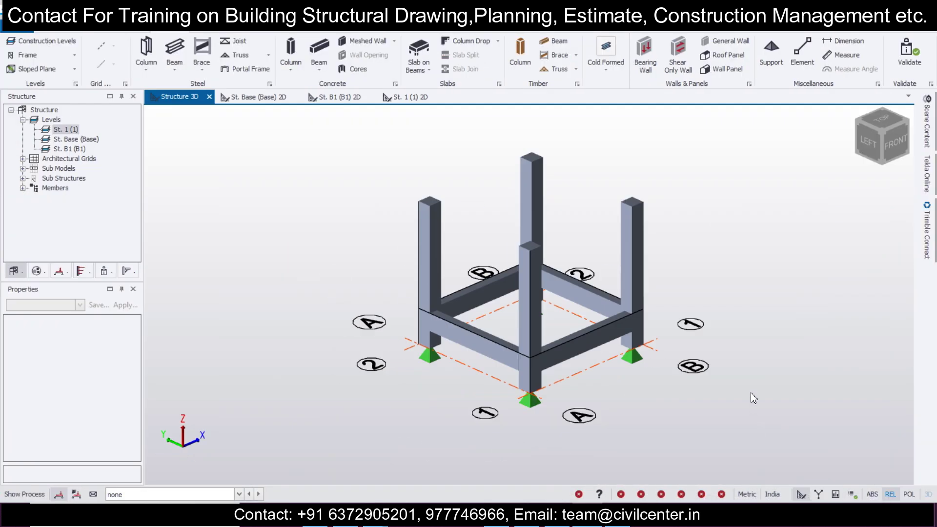
Step: Create a flat slab in the bay between grids A–B and 1–2 on level St. 1, excluded from the diaphragm
middle_click_drag(765, 379, 638, 383)
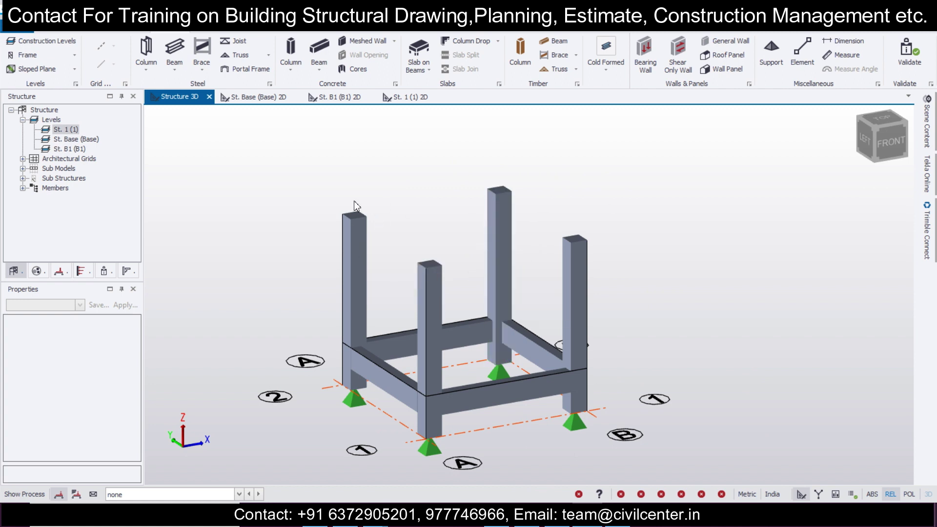
left_click(68, 130)
double_click(68, 130)
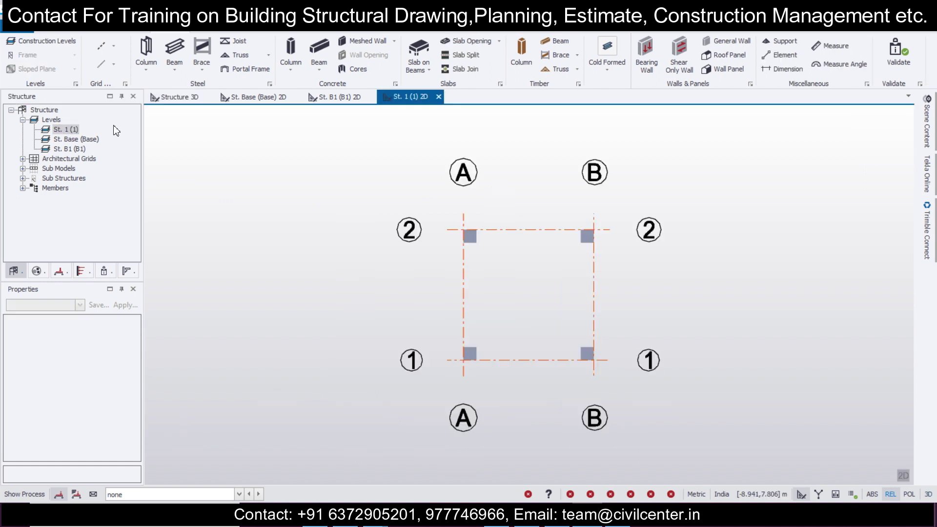
scroll(638, 272, "up", 2)
left_click(429, 70)
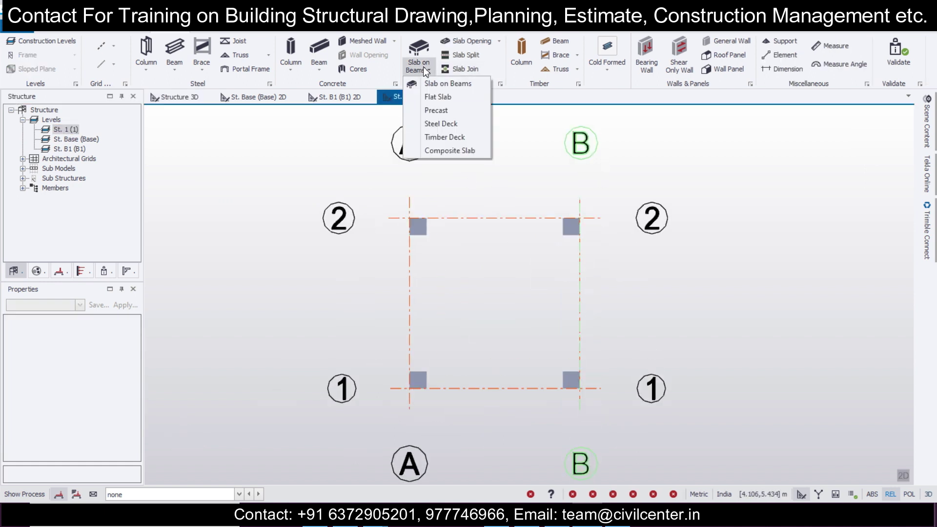
left_click(430, 94)
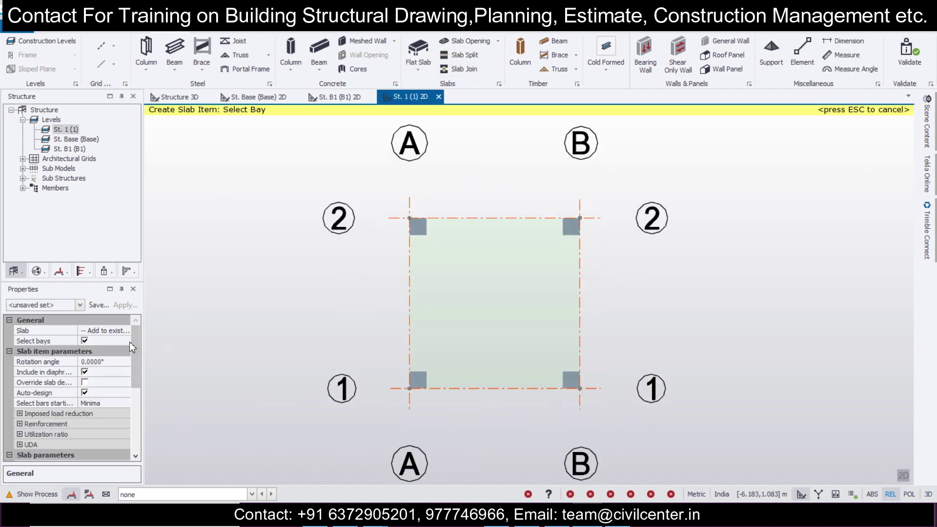
scroll(134, 341, "down", 1)
left_click(84, 361)
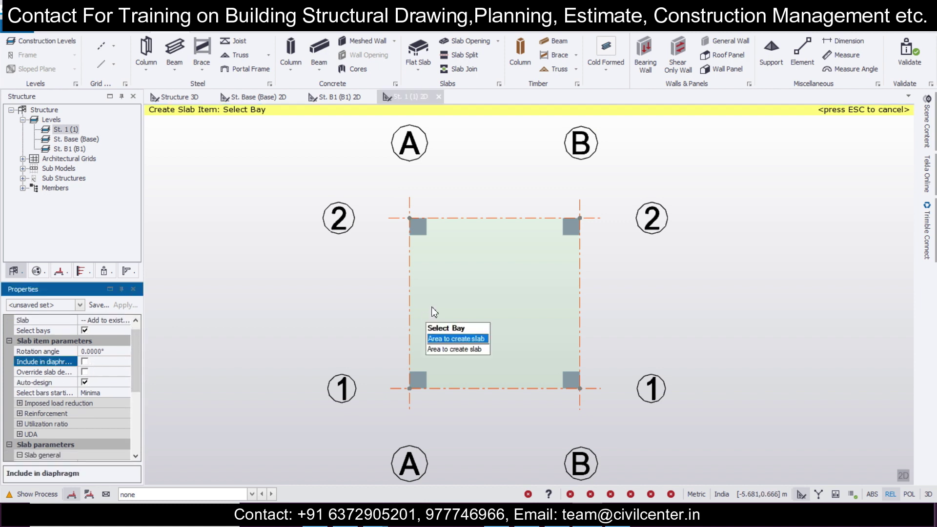
left_click(413, 305)
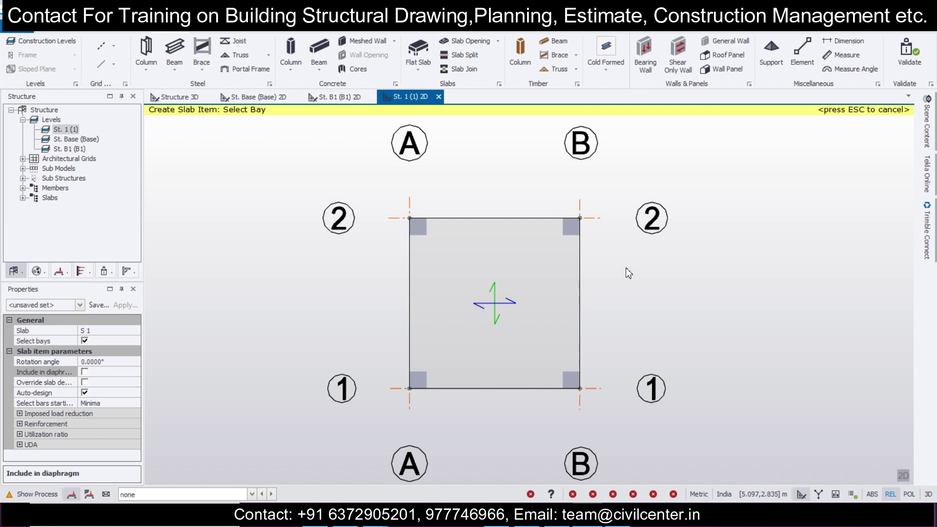
Step: Inspect the new flat slab on top of the columns in the 3D structure view
left_click(179, 96)
right_click_drag(284, 333, 343, 300)
middle_click_drag(344, 305, 320, 336)
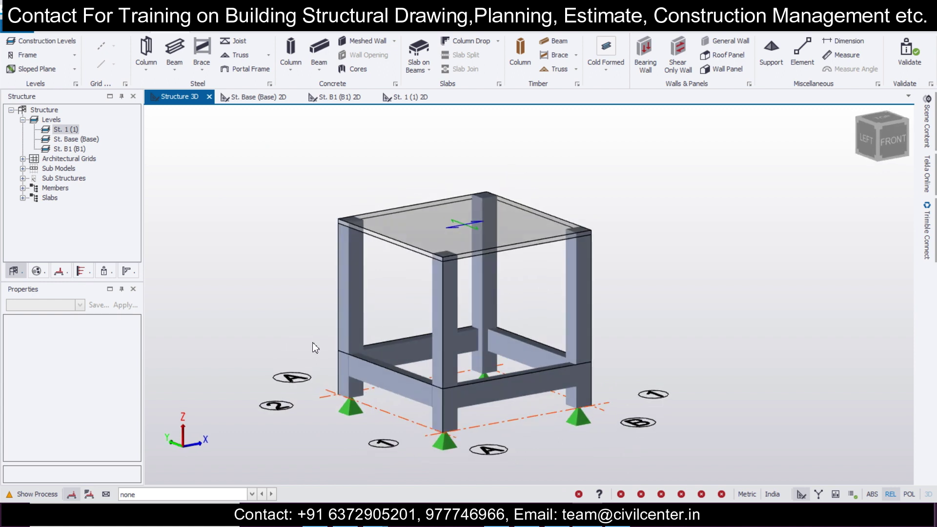
scroll(314, 349, "up", 2)
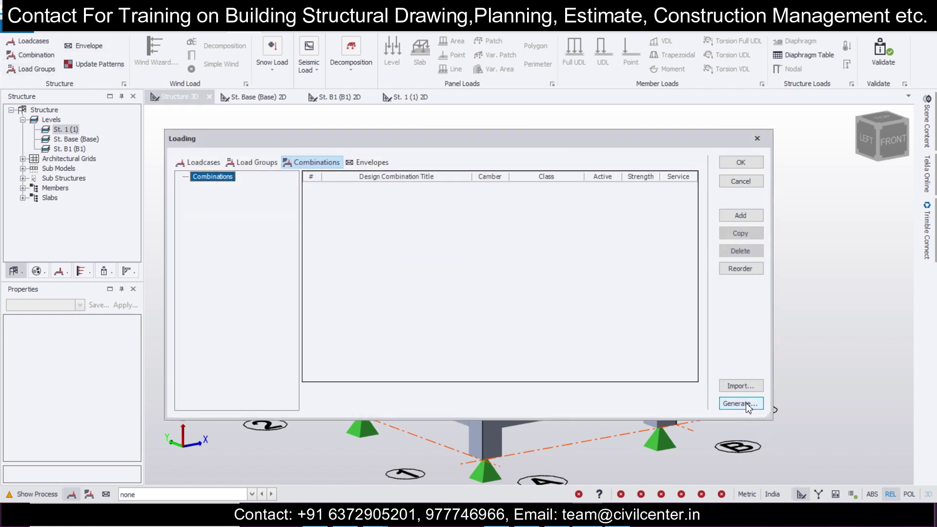
Step: Generate the operating load combinations LS-1.5D and LS-1.5D+1.5L+1.5Lr and accept them
left_click(740, 403)
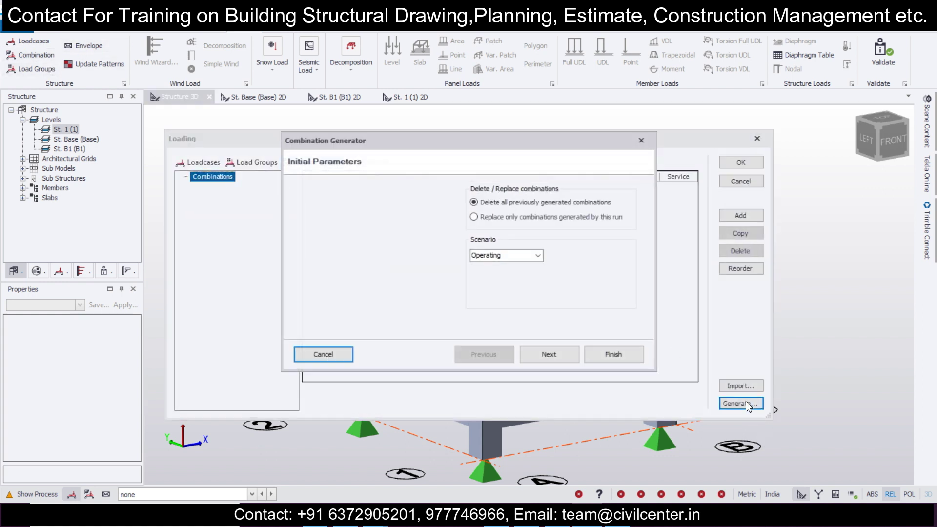
left_click(544, 354)
left_click(483, 200)
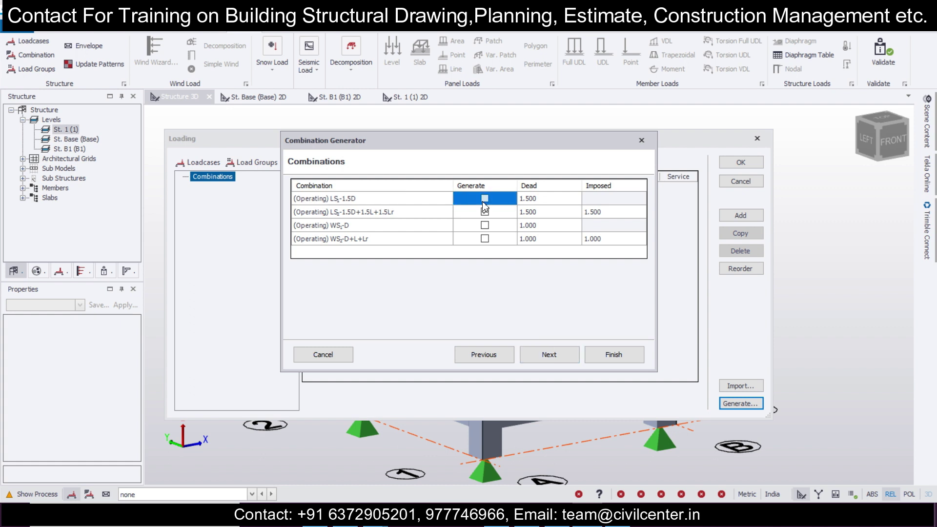
left_click(537, 362)
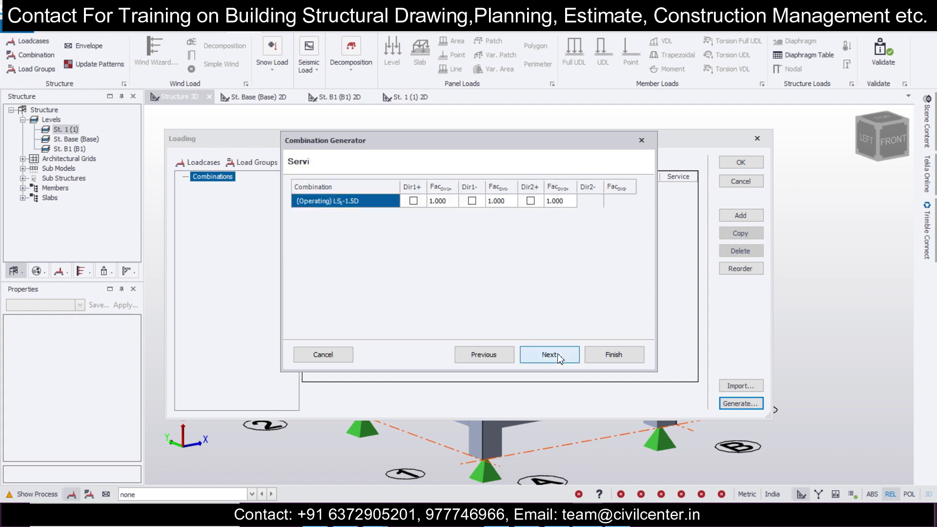
left_click(614, 352)
left_click(742, 162)
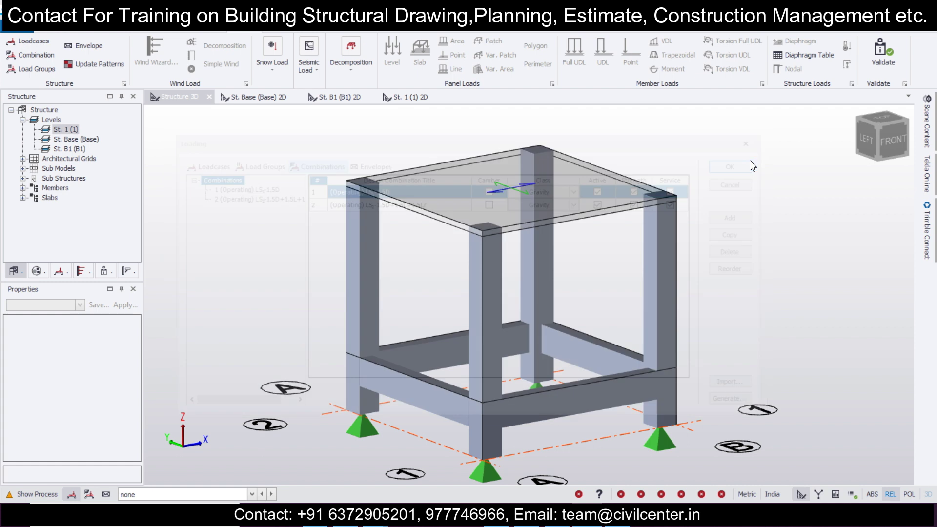
Step: Run Design All (Static) on the structure and Design Slabs on the flat slab
middle_click_drag(506, 267, 750, 224)
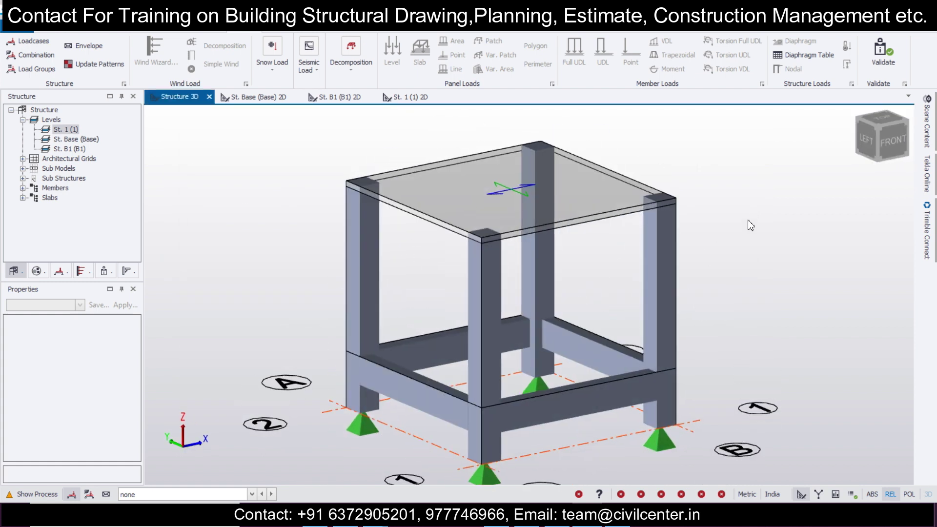
left_click(341, 30)
left_click(458, 56)
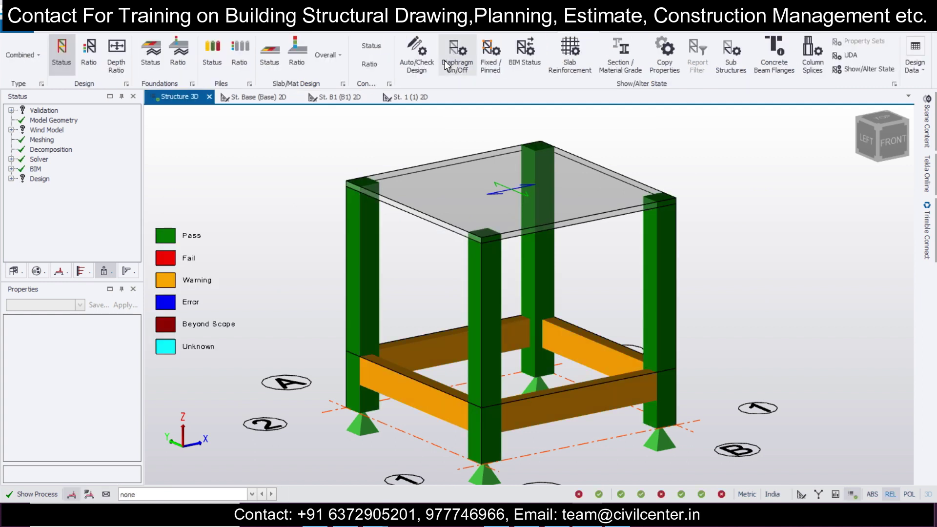
left_click(340, 32)
left_click(537, 53)
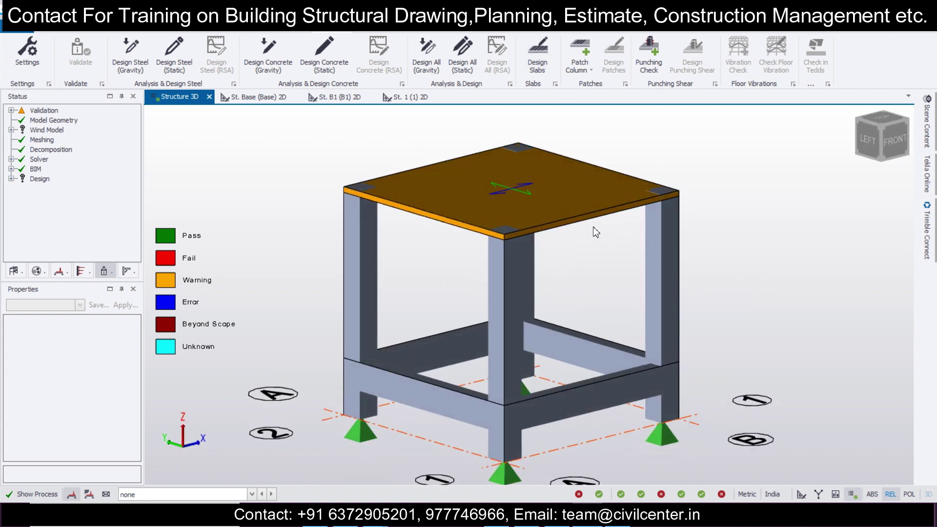
Step: Create the member report for the flat slab panel and examine its reinforcement design summary
left_click(592, 216)
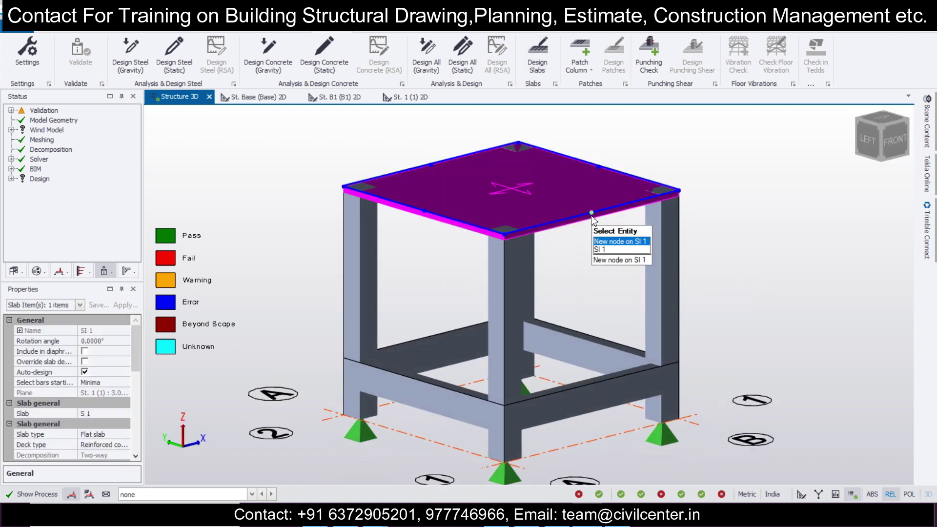
right_click(592, 216)
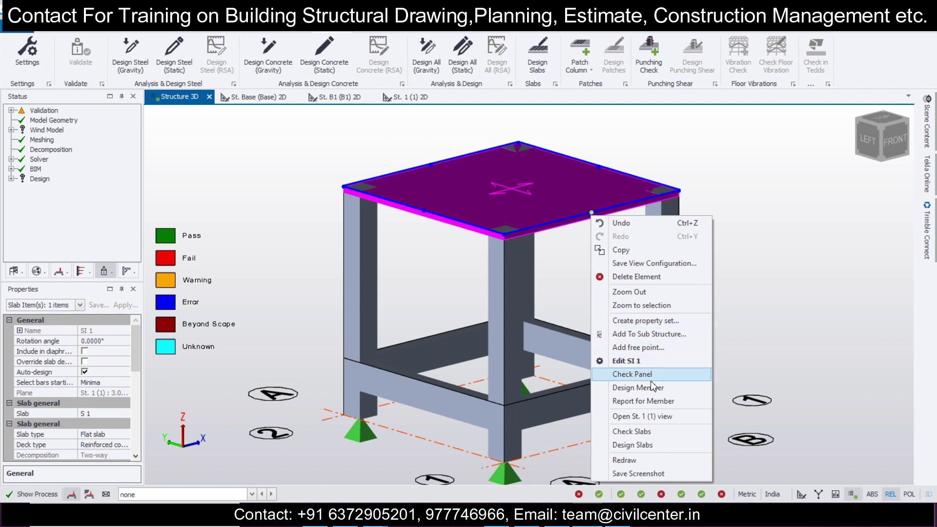
left_click(643, 401)
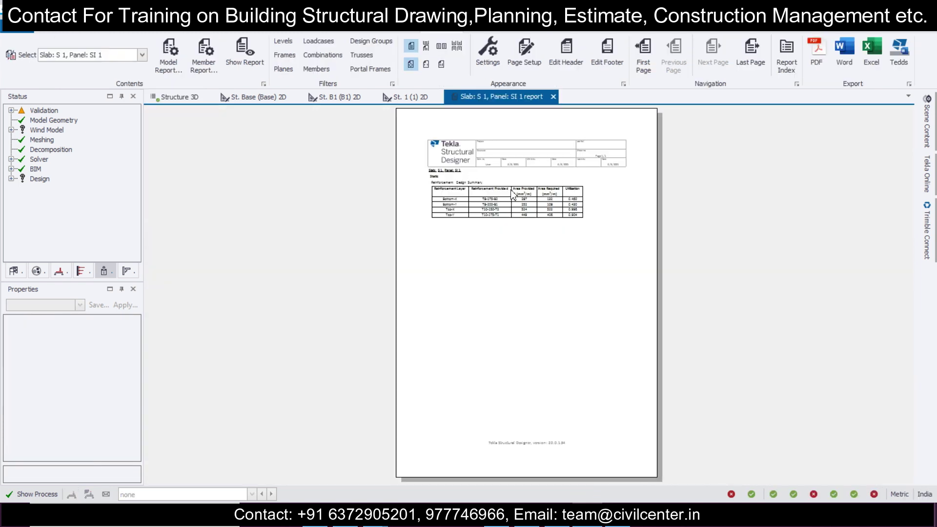
scroll(519, 195, "up", 9)
scroll(361, 239, "down", 2)
scroll(329, 220, "up", 1)
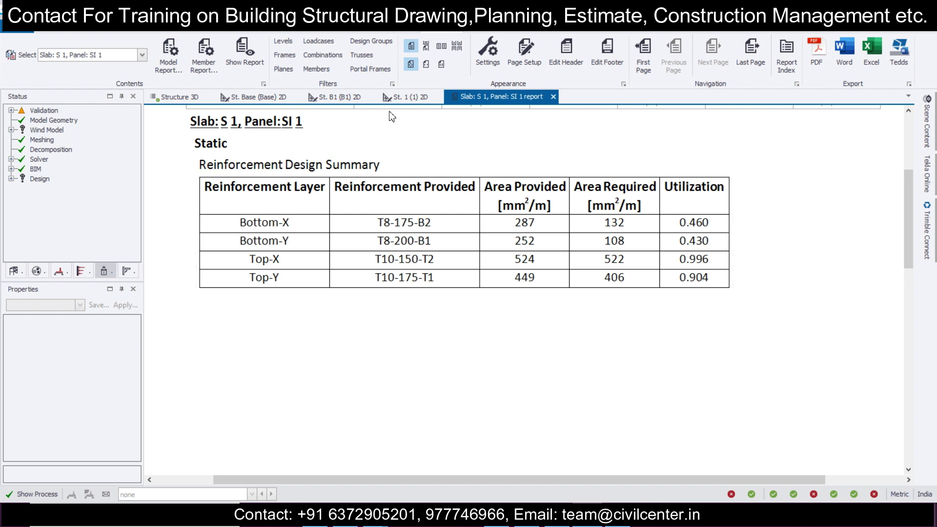
Step: Return to the 3D structure view, clear the slab selection and inspect the slab's design status
left_click(198, 101)
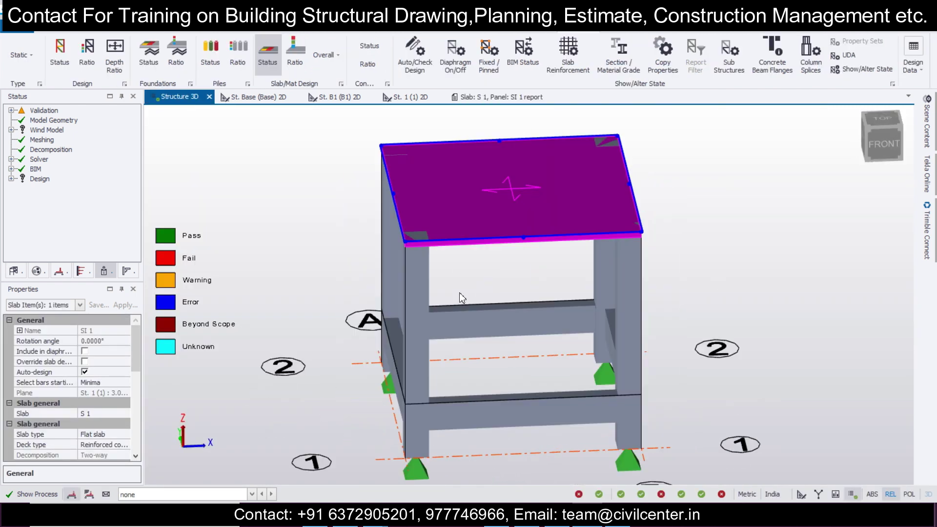
right_click_drag(371, 297, 710, 278)
key("Escape")
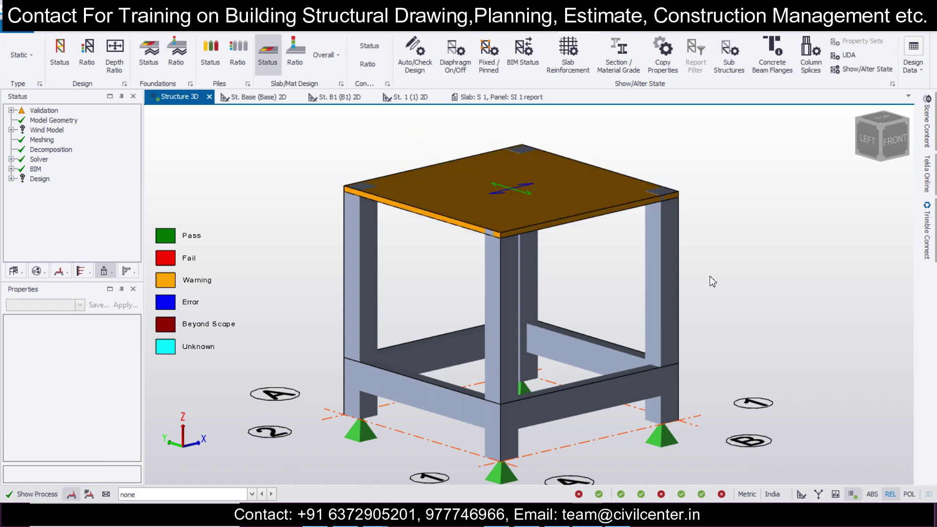
middle_click_drag(617, 285, 535, 289)
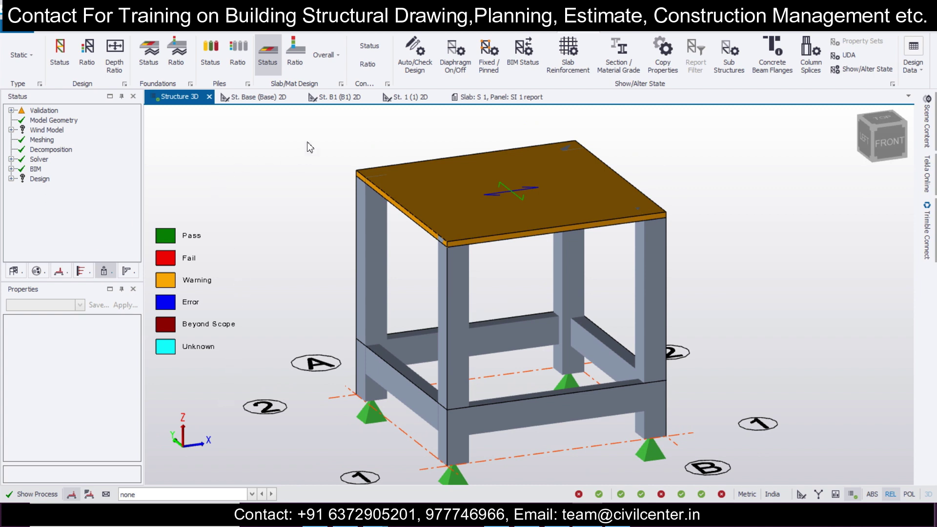
Step: Apply a 2 kN/m² level load to the slab on level St. 1 in the 5 Imposed loadcase
left_click(410, 97)
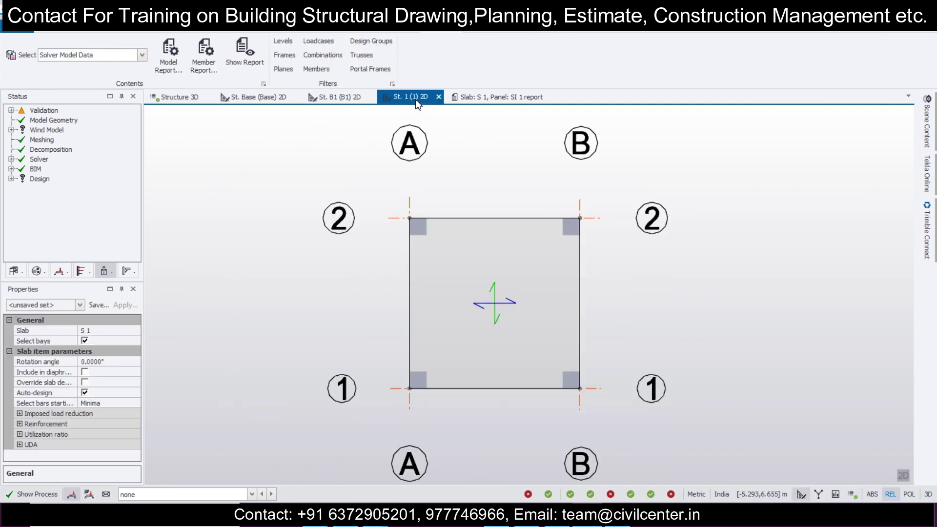
scroll(531, 303, "up", 2)
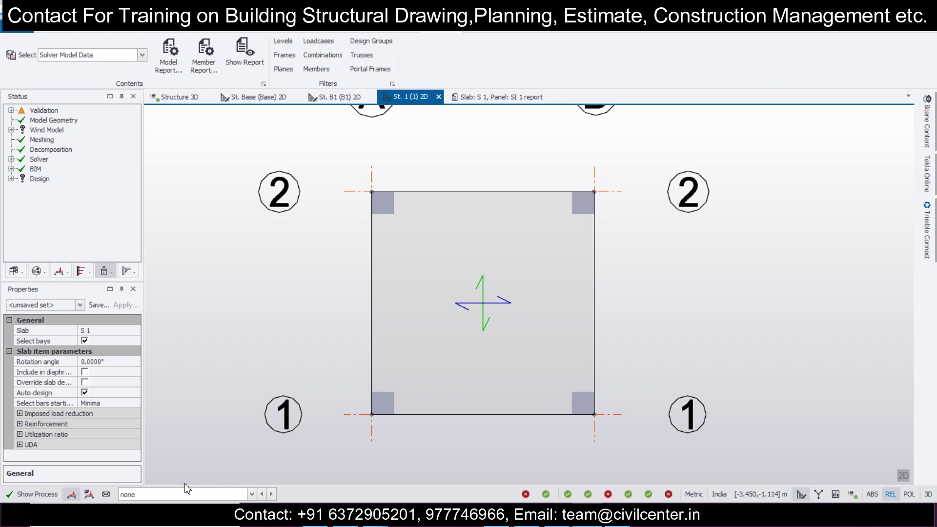
left_click(197, 469)
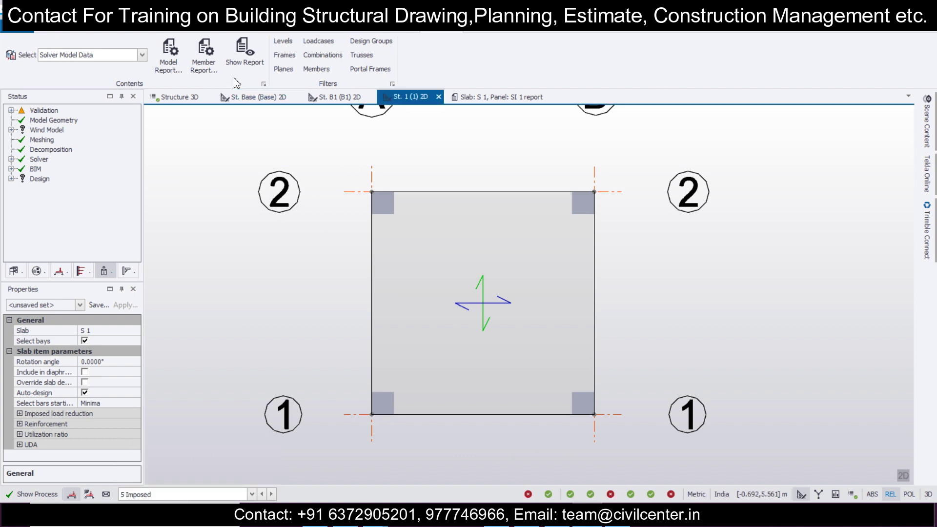
left_click(239, 28)
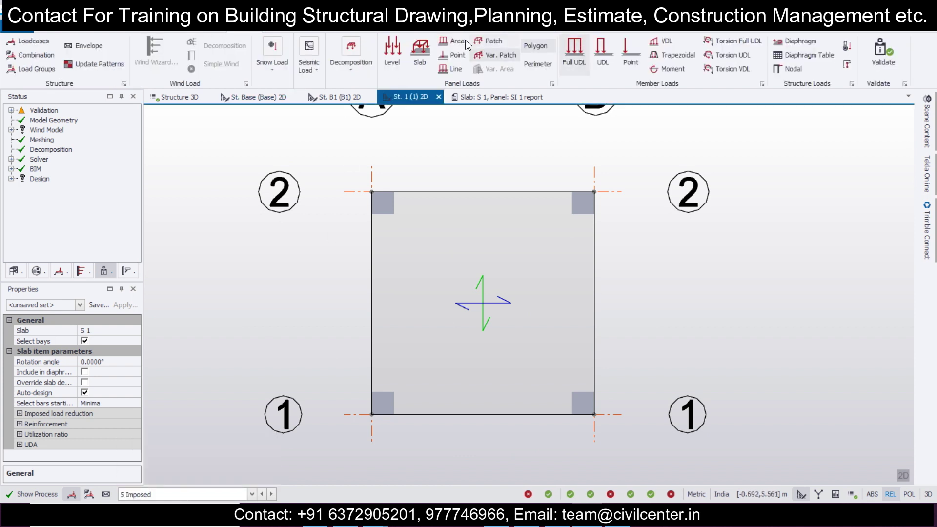
left_click(405, 71)
left_click(113, 361)
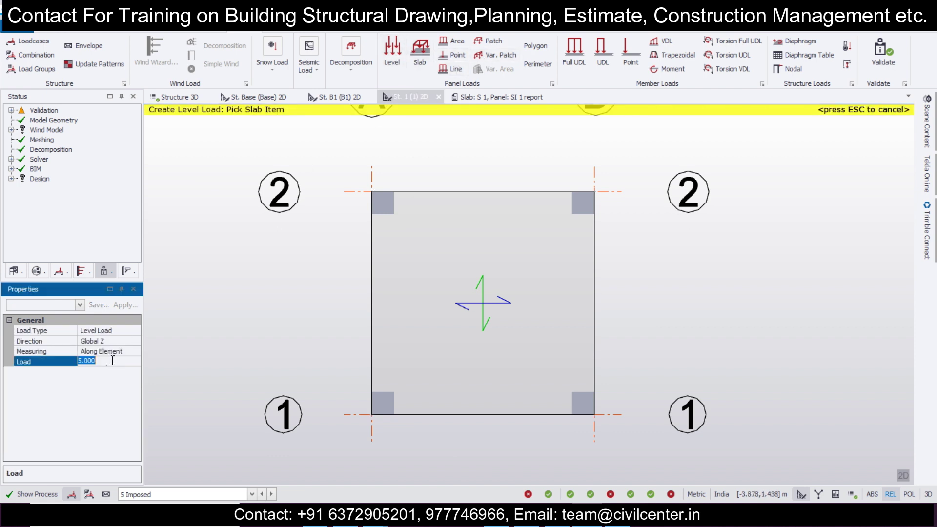
left_click(373, 289)
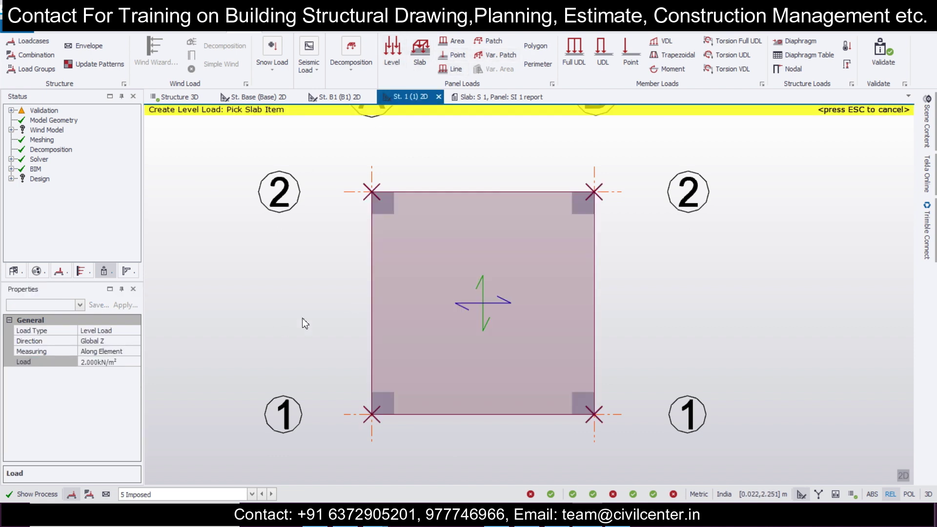
right_click(269, 330)
left_click(234, 310)
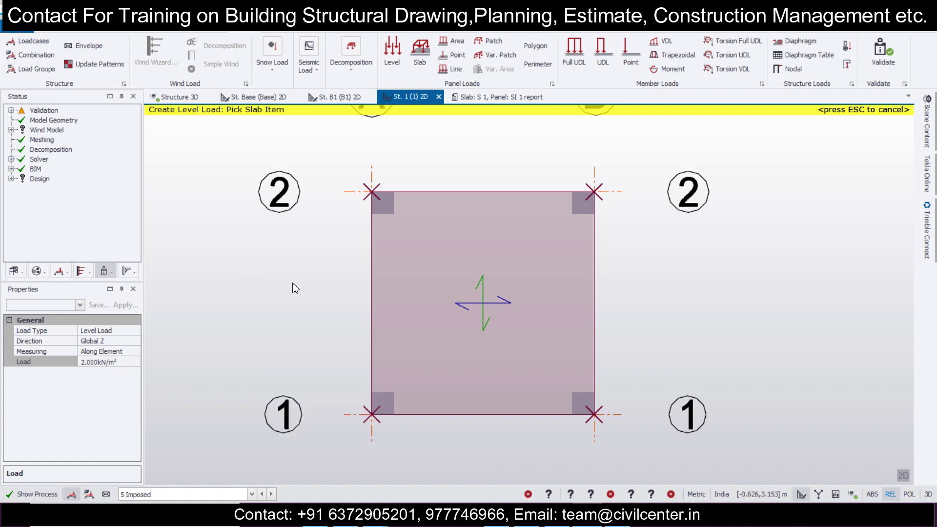
Step: Switch the active loadcase to 3 Dead
left_click(226, 494)
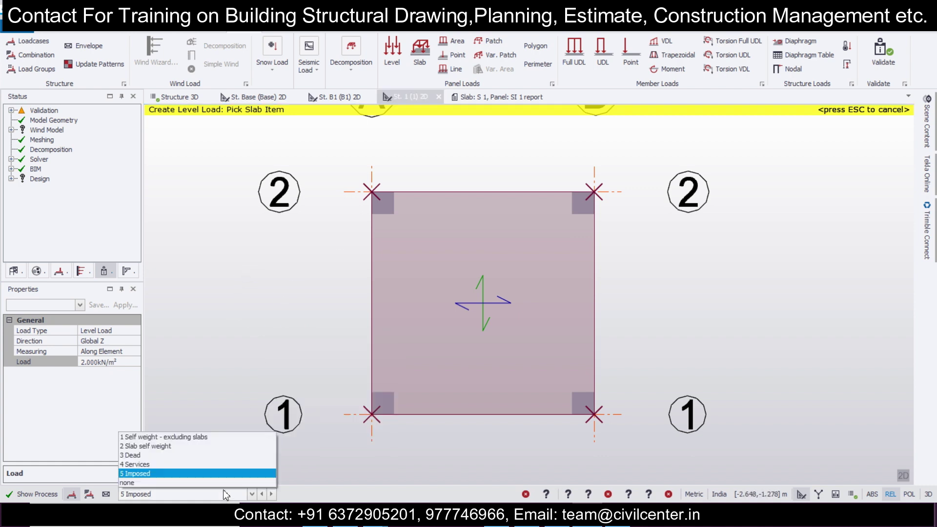
left_click(220, 457)
mouse_move(459, 200)
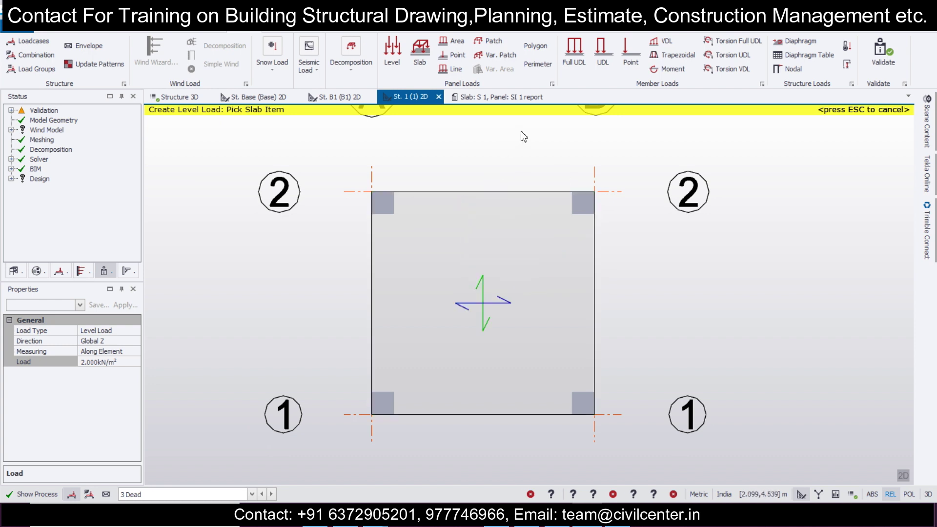
Step: Add a grid line parallel to grid B near the slab's middle, about 1.95 m from grid A
left_click(165, 31)
left_click(114, 46)
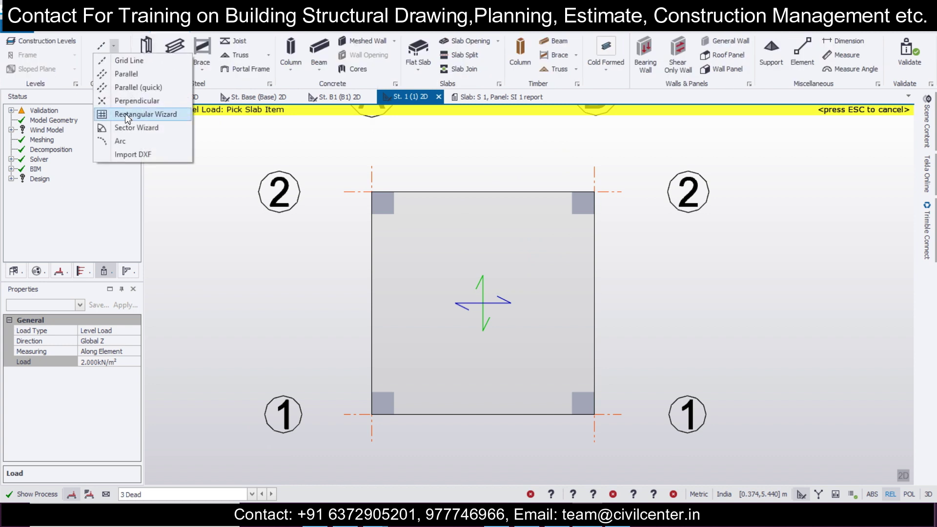
left_click(129, 88)
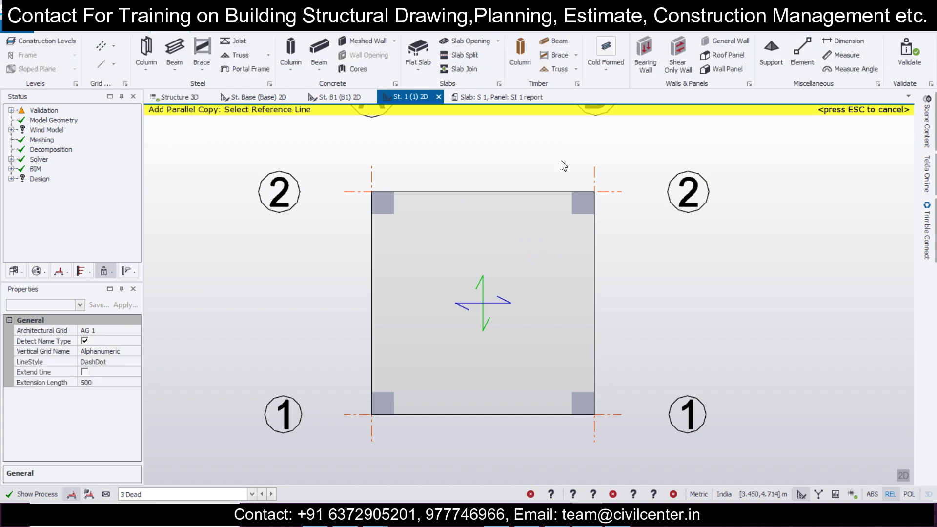
left_click(593, 180)
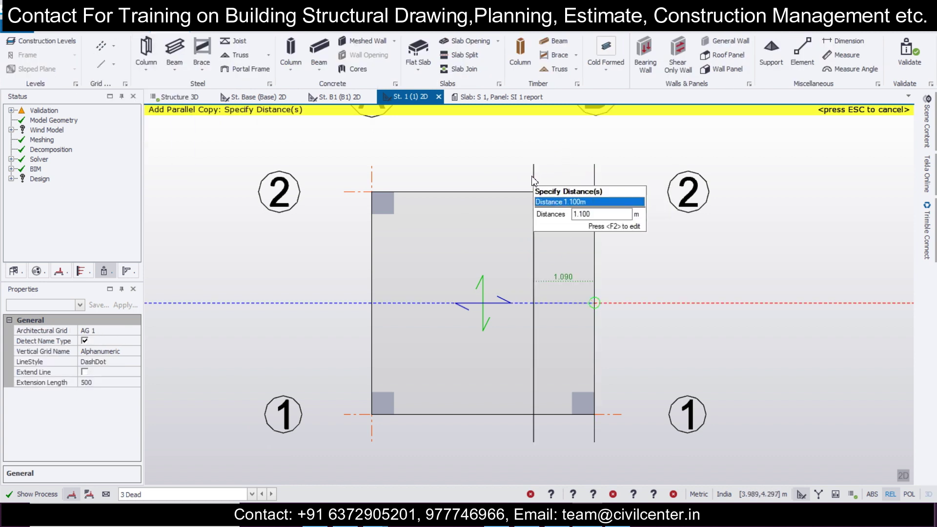
left_click(481, 174)
key("Escape")
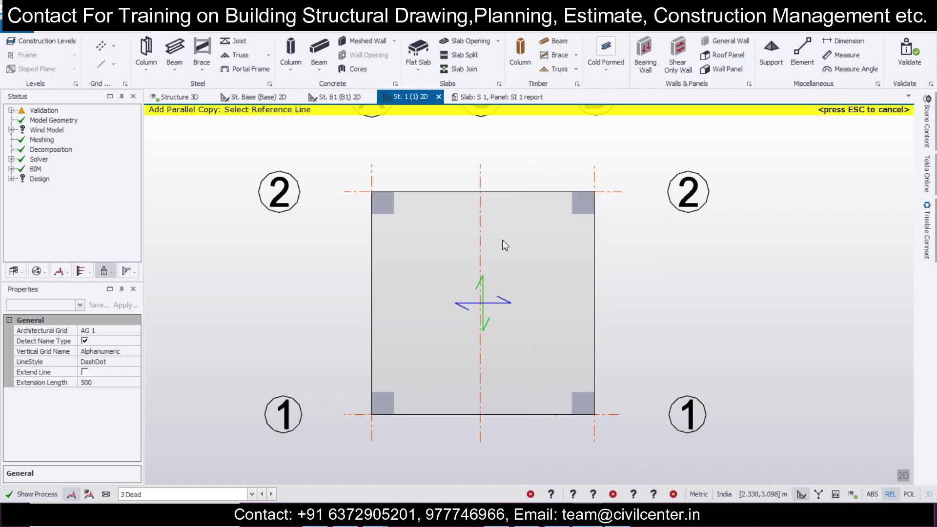
scroll(505, 244, "up", 1)
key("Escape")
Step: Move the midpoint node of the slab edge on grid 2 to its intersection with the new grid line
scroll(503, 182, "up", 2)
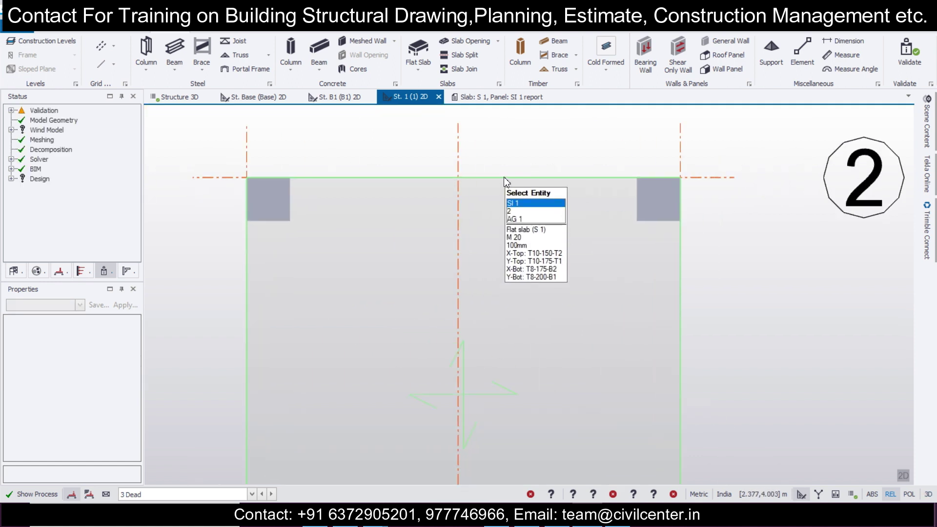
left_click(488, 184)
scroll(466, 230, "up", 2)
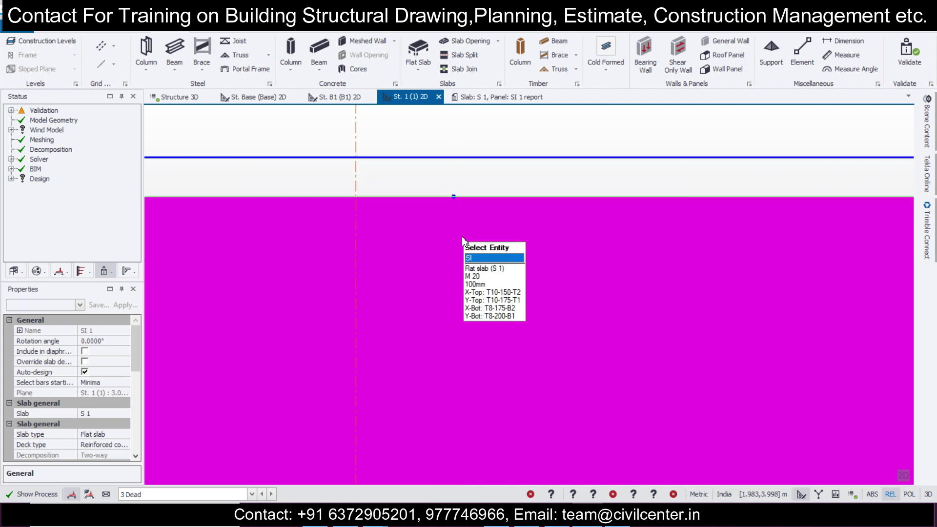
left_click(453, 196)
left_click(357, 197)
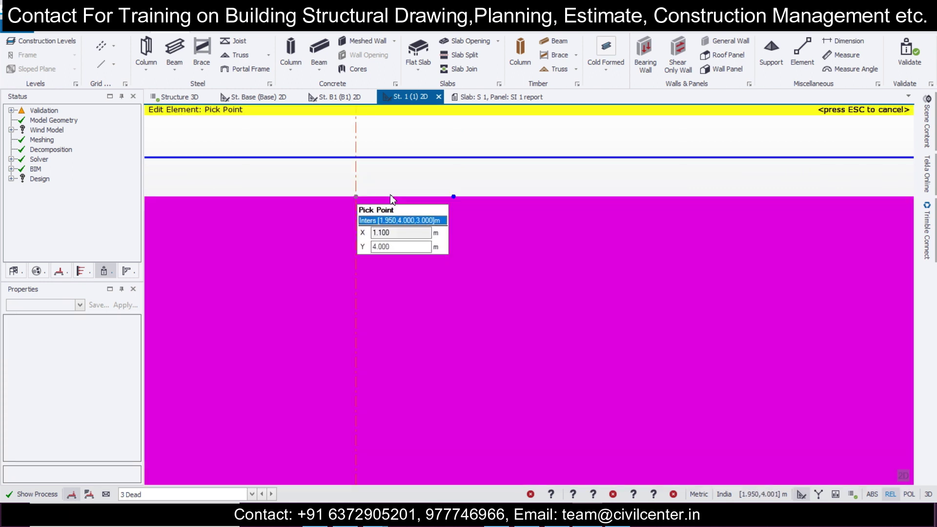
Step: Move the midpoint node of the slab edge on grid 1 to its intersection with grid C and clear the slab selection
scroll(424, 222, "down", 5)
middle_click_drag(428, 275, 405, 159)
scroll(405, 159, "down", 2)
scroll(429, 262, "down", 3)
middle_click_drag(428, 299, 420, 125)
scroll(420, 128, "down", 2)
scroll(400, 370, "up", 3)
middle_click_drag(393, 332, 356, 156)
scroll(384, 268, "up", 3)
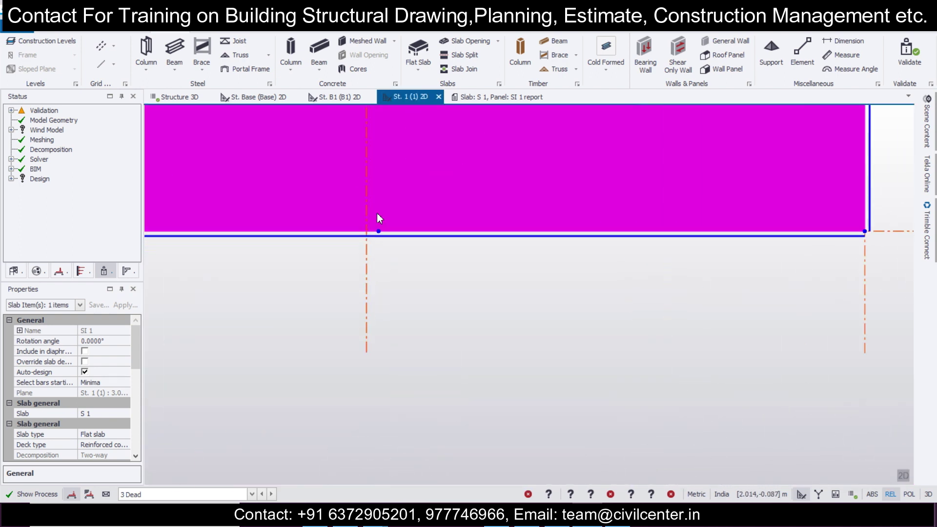
scroll(377, 215, "up", 3)
scroll(377, 273, "up", 2)
left_click(384, 243)
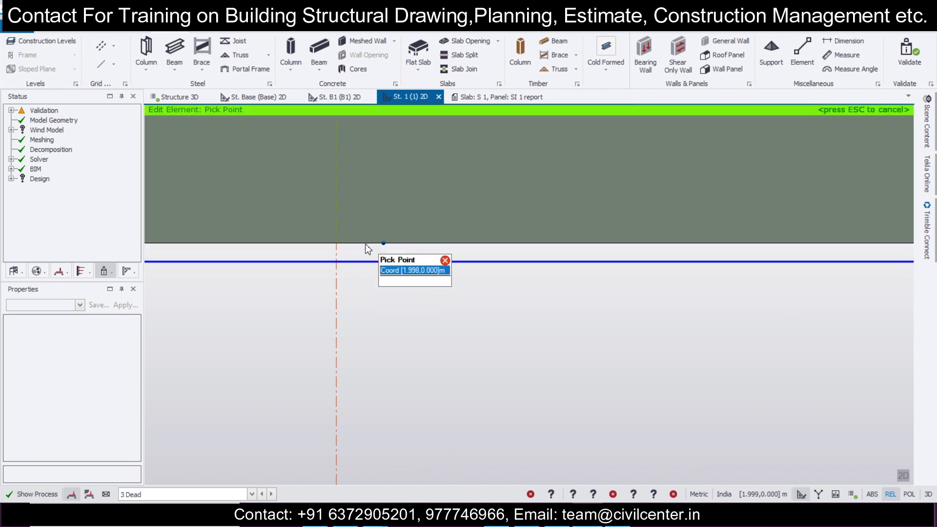
key("Escape")
scroll(372, 265, "down", 8)
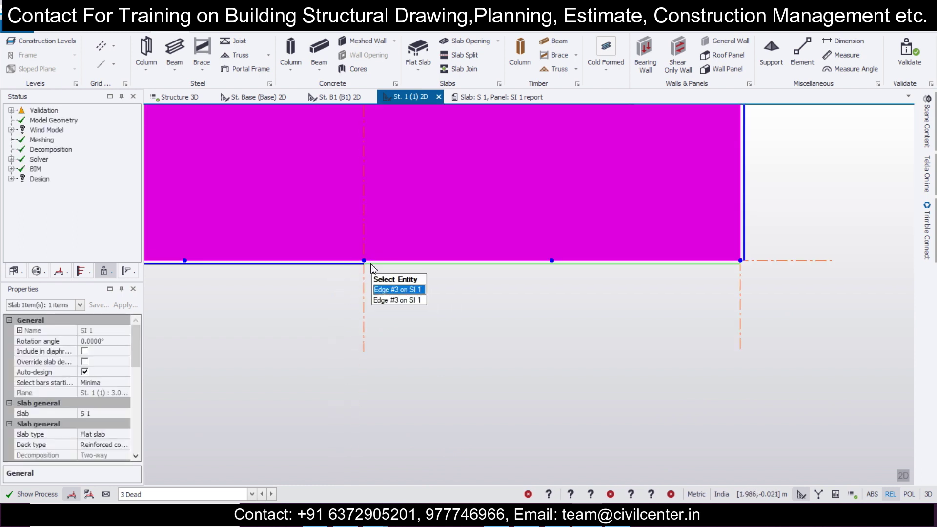
middle_click_drag(396, 116, 406, 192)
scroll(406, 196, "down", 3)
middle_click_drag(405, 139, 407, 221)
scroll(382, 150, "up", 3)
key("Escape")
scroll(384, 155, "down", 2)
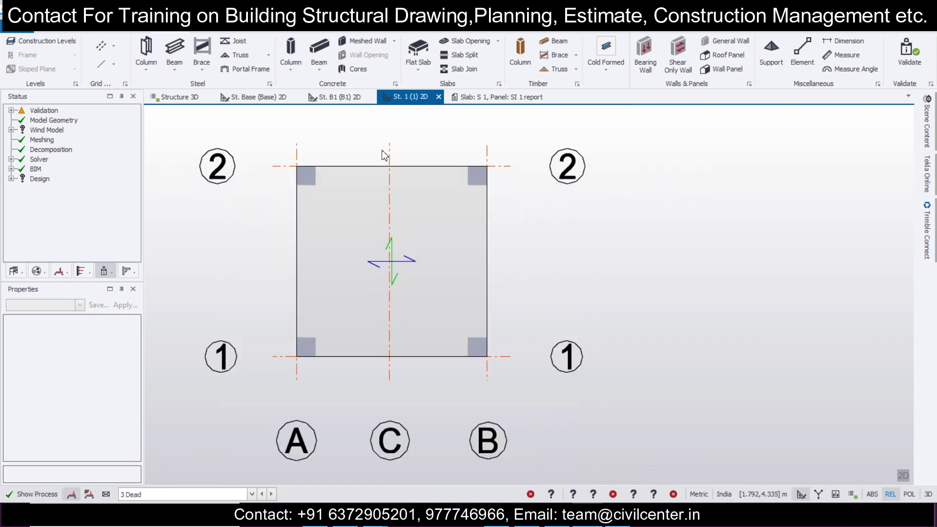
Step: Apply a 5 kN/m line load to the slab along grid C between grids 2 and 1
left_click(242, 33)
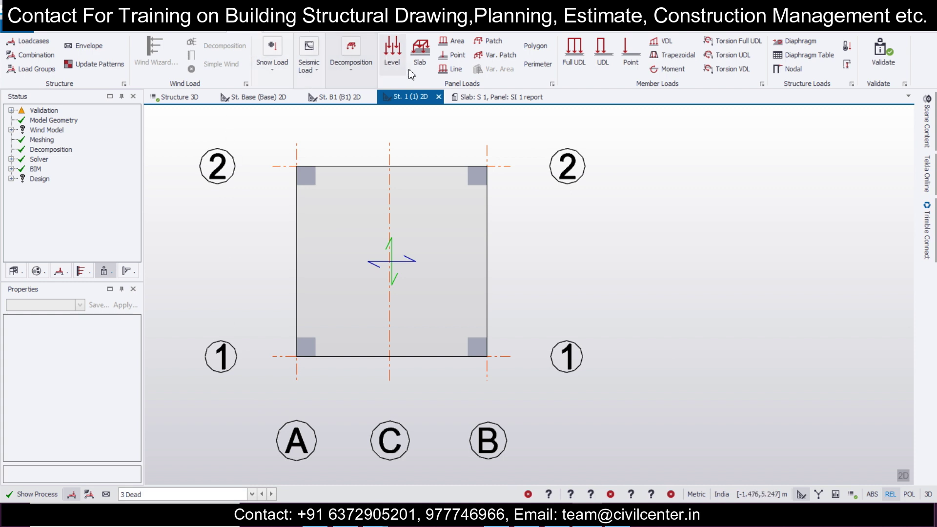
left_click(451, 71)
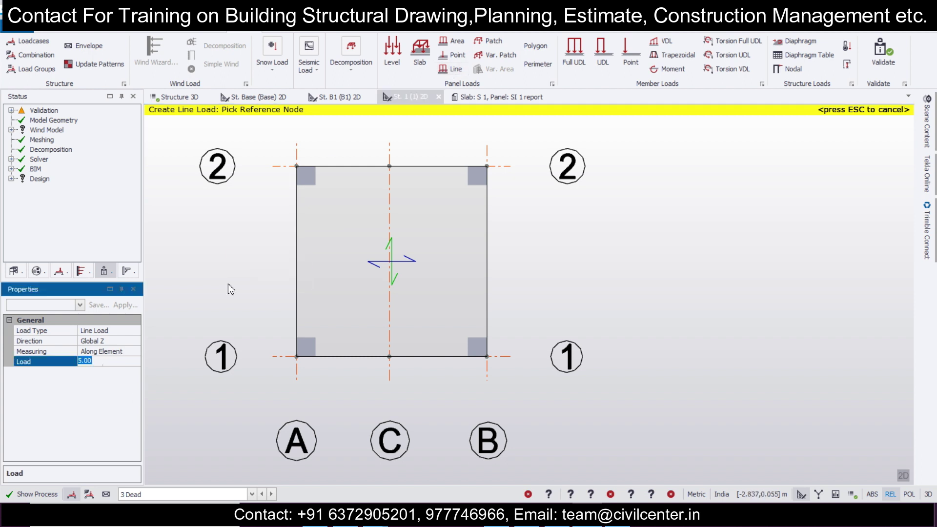
left_click(389, 166)
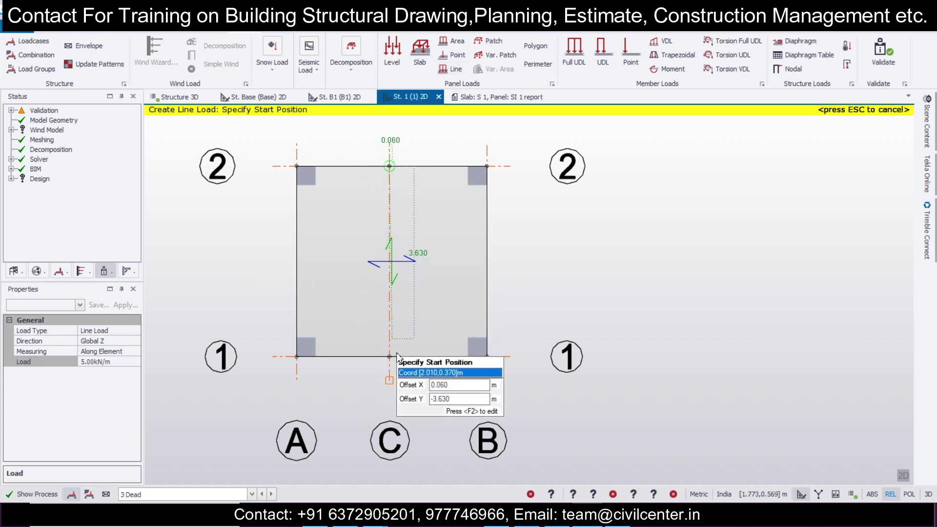
left_click(390, 356)
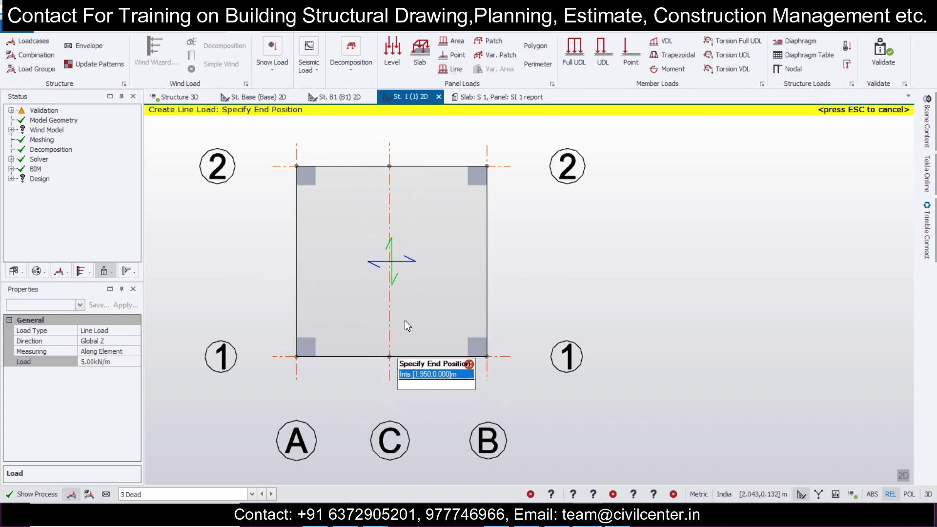
left_click(390, 167)
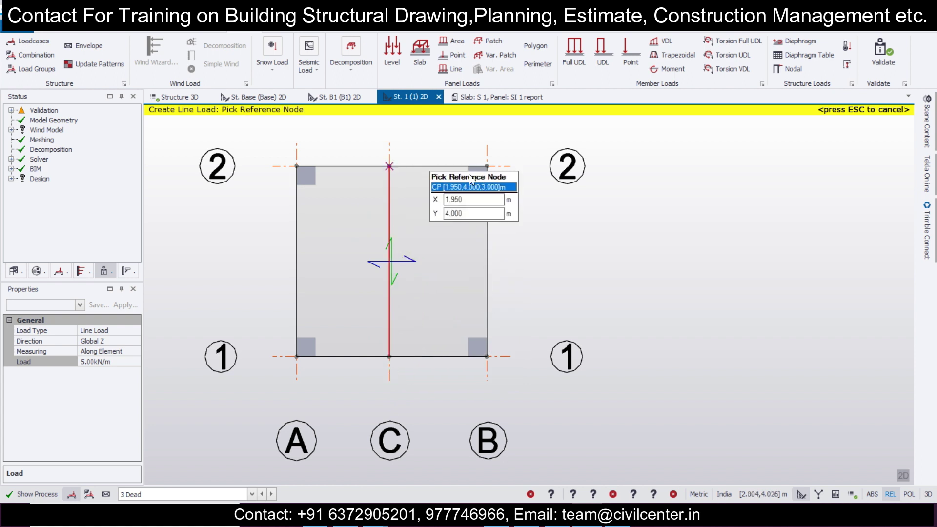
Step: Show the St. 1 view in 3D and inspect the line load on the slab
left_click(904, 476)
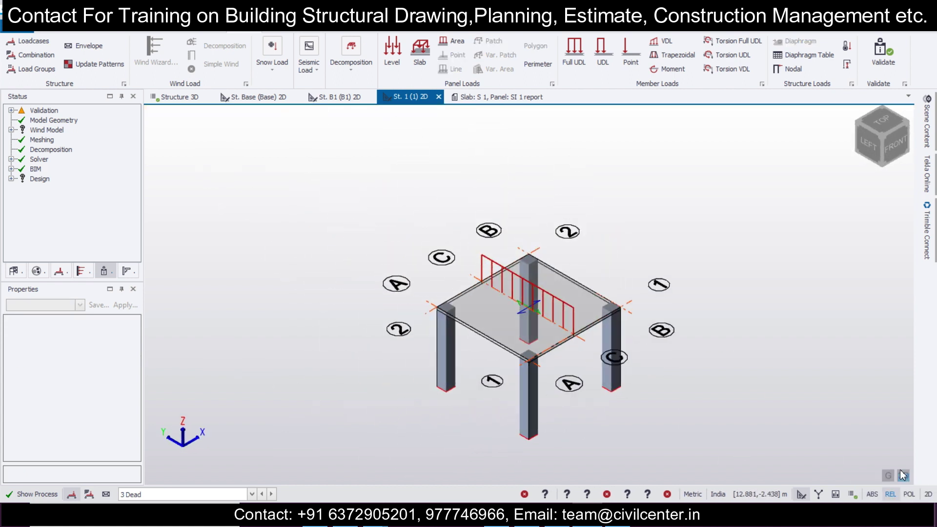
right_click_drag(659, 347, 636, 356)
key("Return")
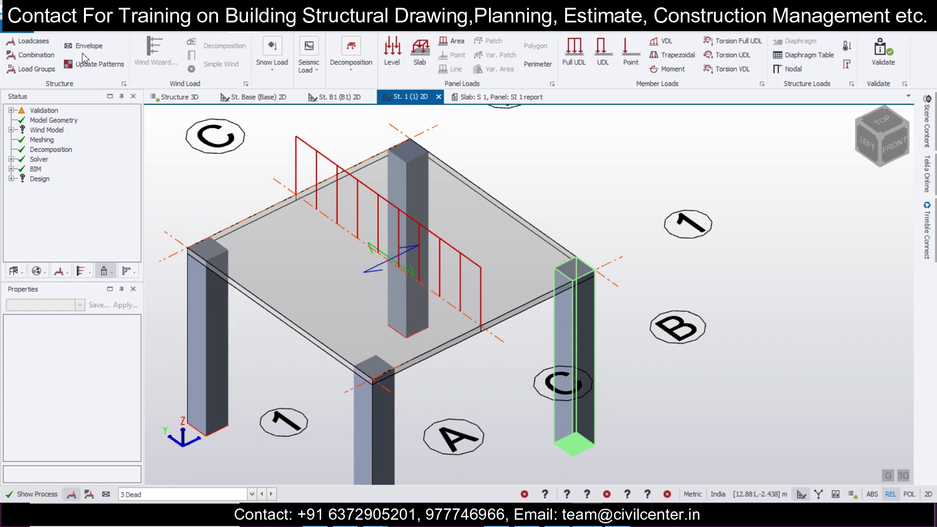
Step: Regenerate the Operating load combinations with 1.5D and 1.5D+1.5L+1.5Lr, replacing all previously generated ones, and accept them
left_click(36, 55)
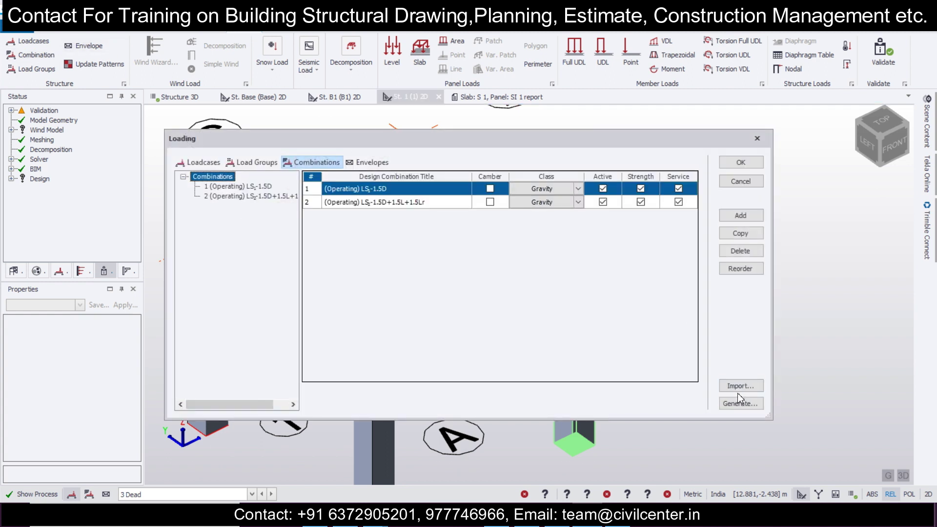
left_click(739, 403)
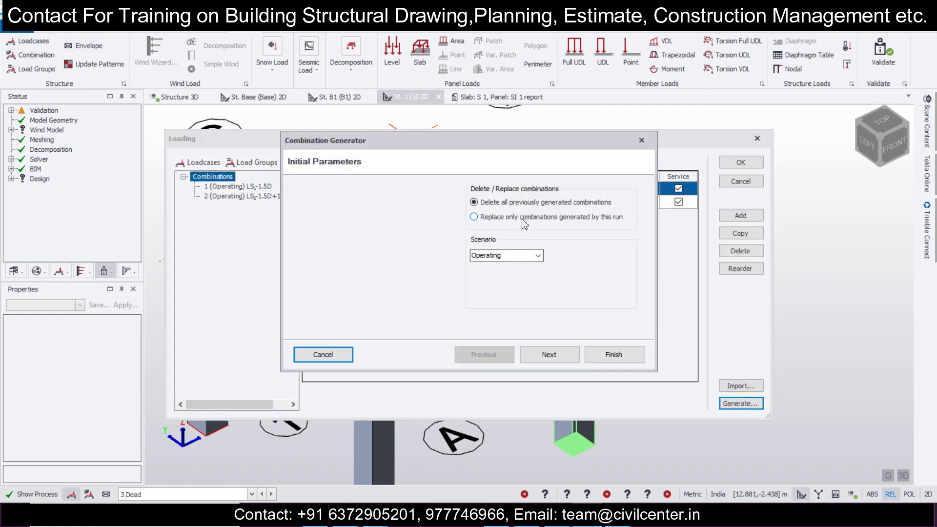
left_click(548, 356)
left_click(484, 199)
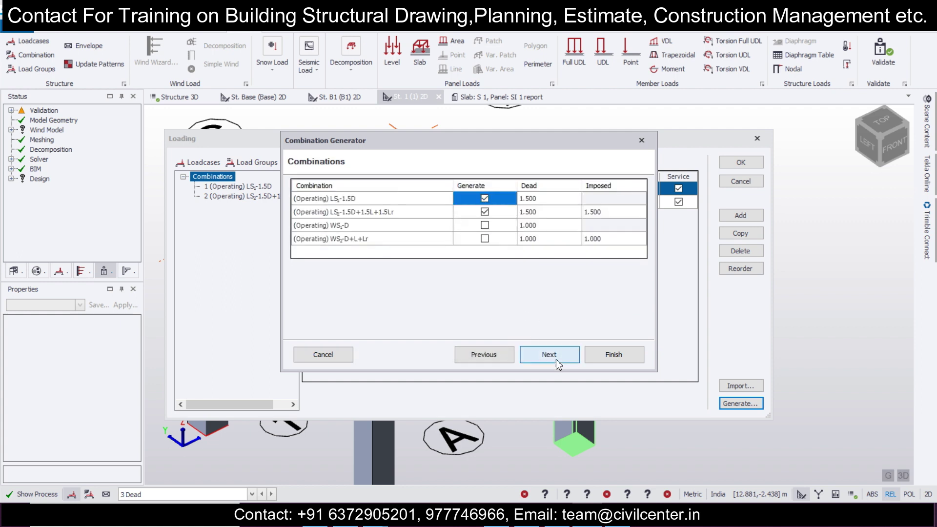
left_click(547, 355)
left_click(547, 355)
left_click(548, 355)
left_click(598, 356)
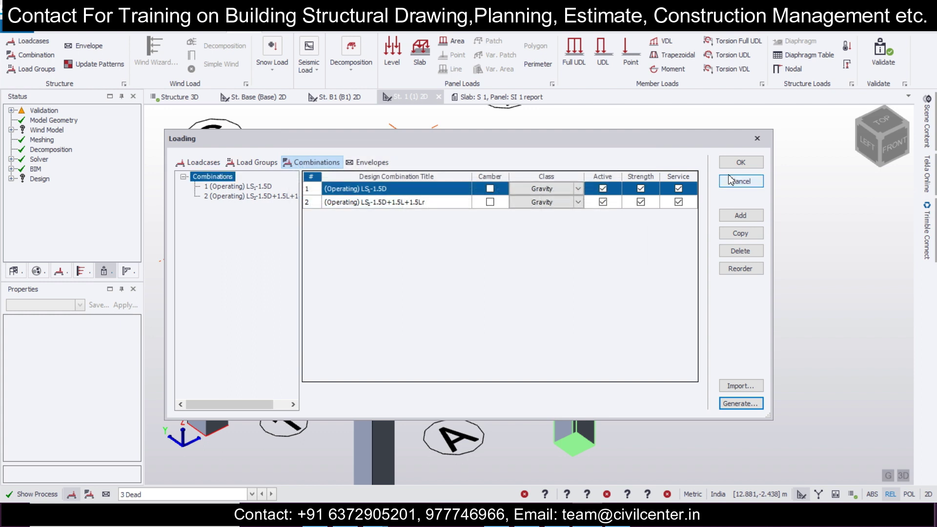
left_click(740, 162)
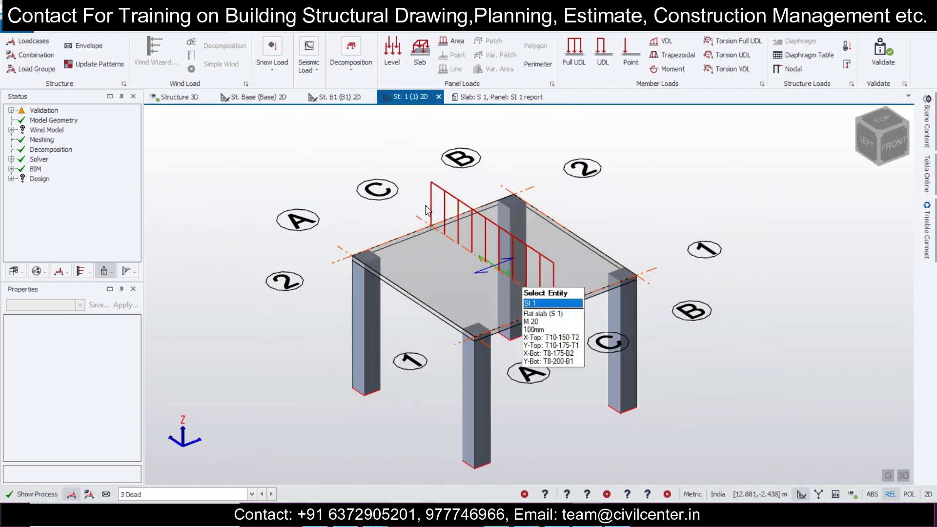
Step: Run Design All (Static) on the model and inspect the design status of its members
left_click(339, 32)
left_click(456, 74)
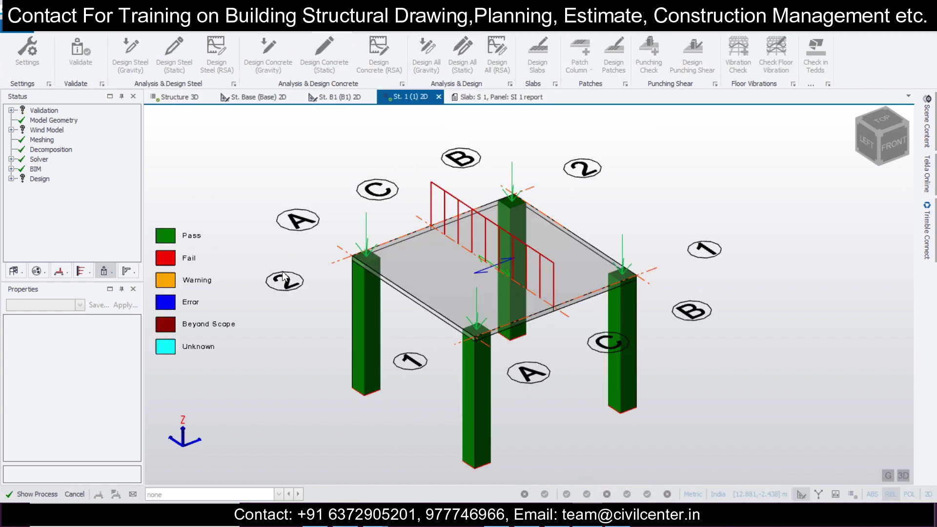
right_click_drag(447, 213, 313, 281)
scroll(416, 296, "up", 3)
scroll(415, 295, "down", 4)
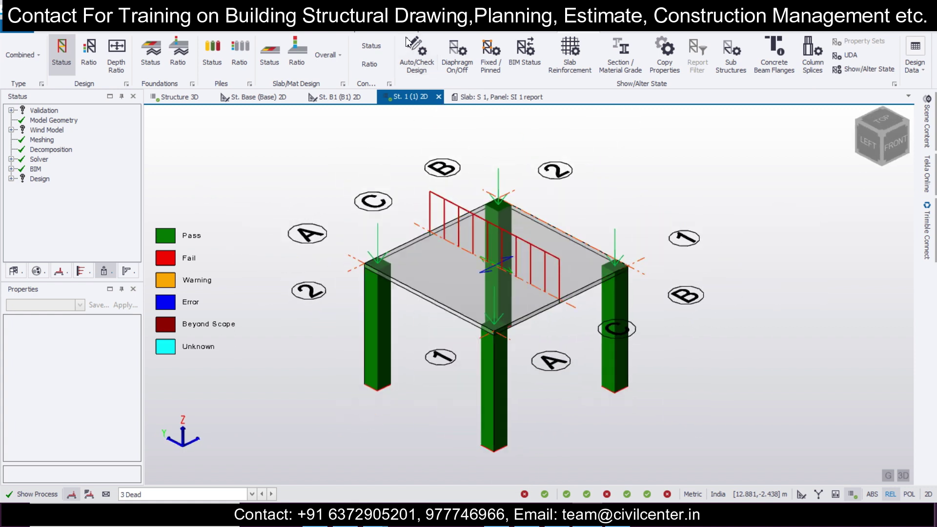
Step: Run Design Slabs for the flat slab under the line load and inspect its design status
left_click(337, 32)
left_click(529, 67)
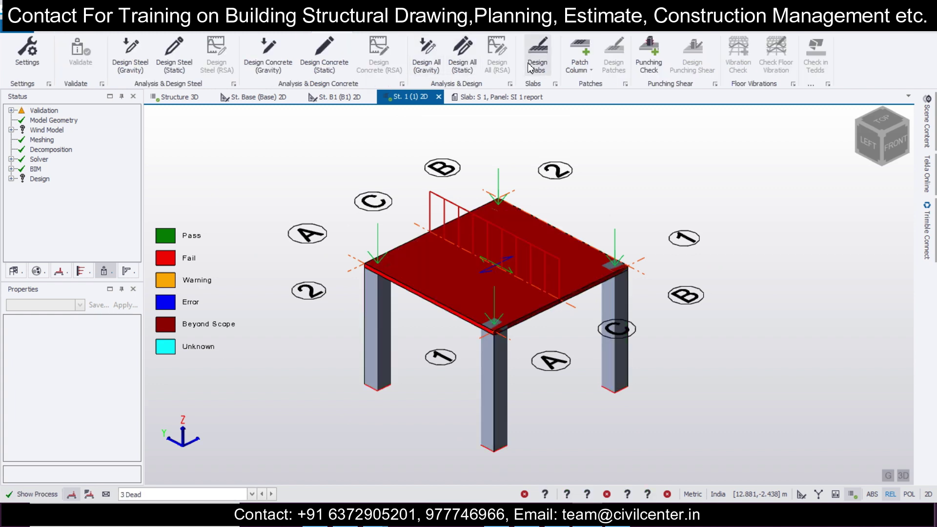
middle_click_drag(470, 345, 526, 320)
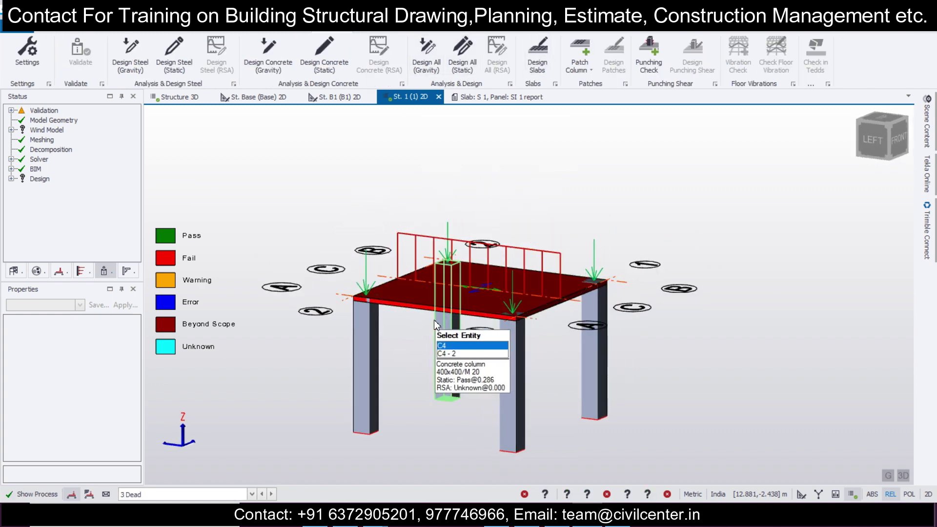
Step: Set the flat slab's overall depth to 200 mm
scroll(433, 323, "up", 4)
left_click(409, 292)
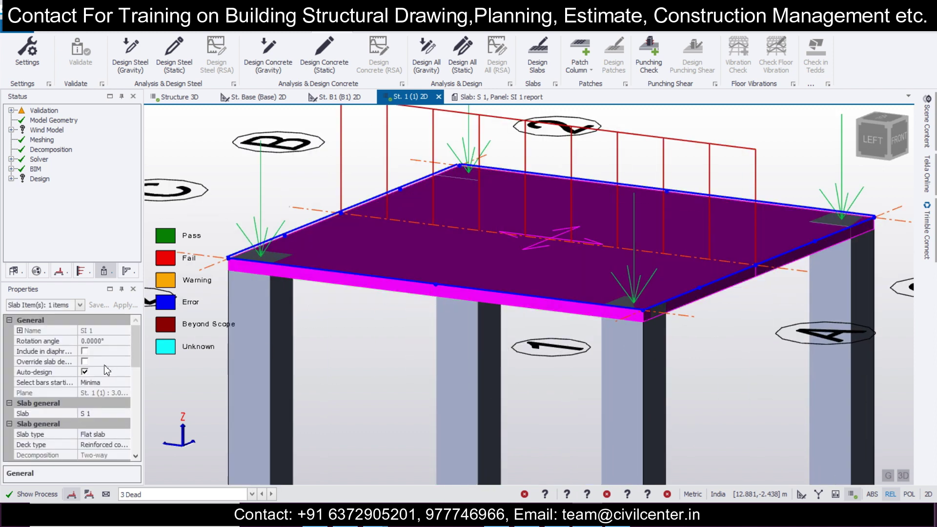
scroll(134, 358, "down", 2)
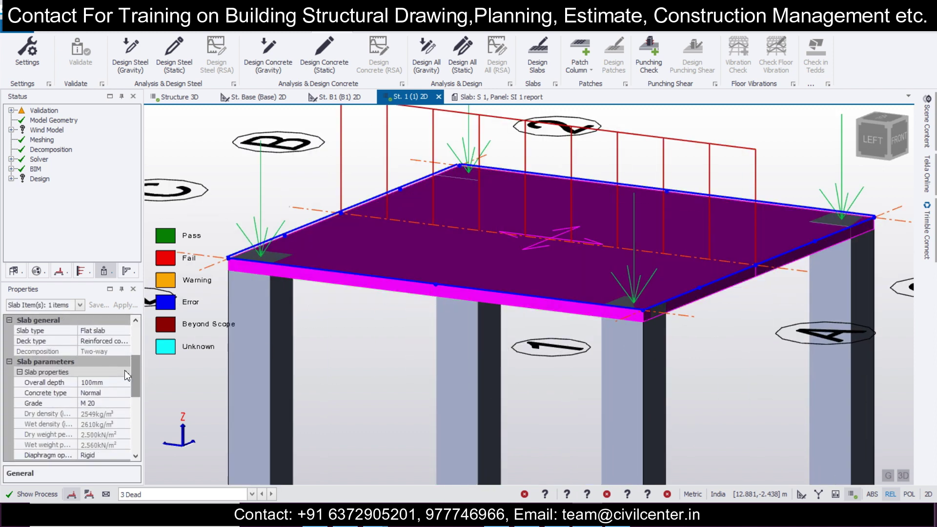
left_click(126, 384)
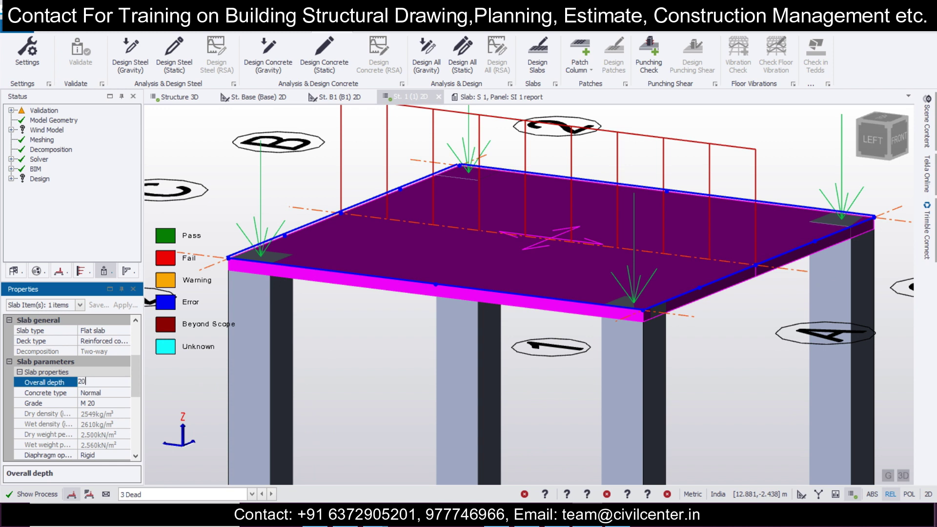
type("200")
key("Return")
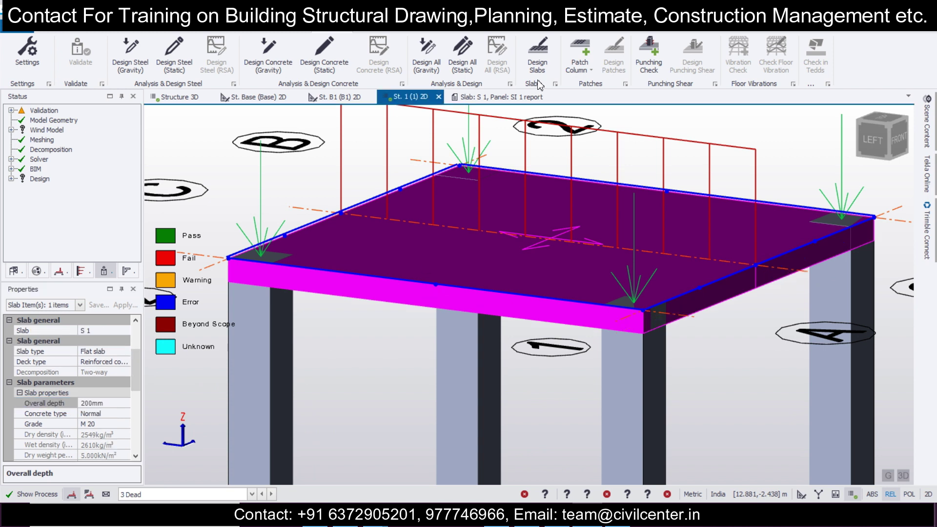
Step: Redesign the thickened flat slab and view its design status in 3D
left_click(539, 63)
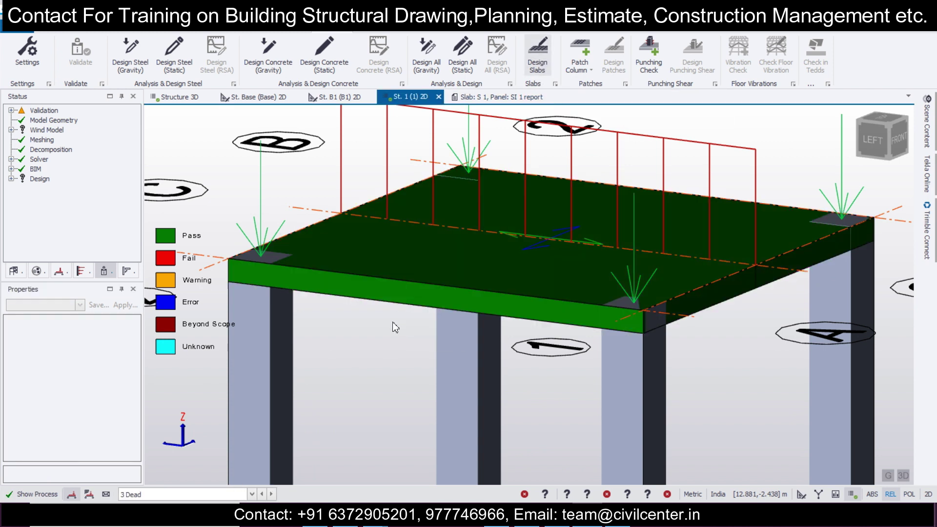
scroll(393, 325, "down", 3)
right_click_drag(393, 327, 323, 361)
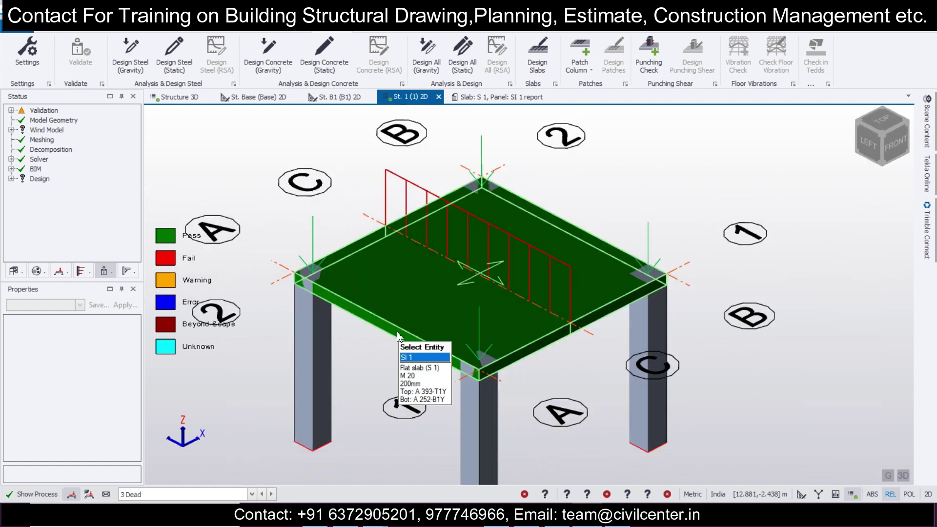
Step: Design the slab panel as an individual member and examine its reinforcement design summary
left_click(390, 293)
right_click(391, 294)
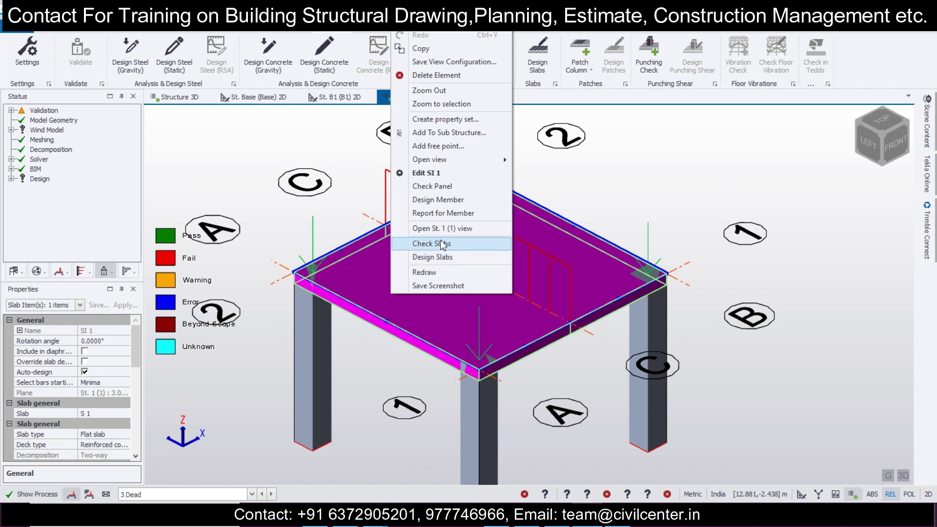
left_click(458, 200)
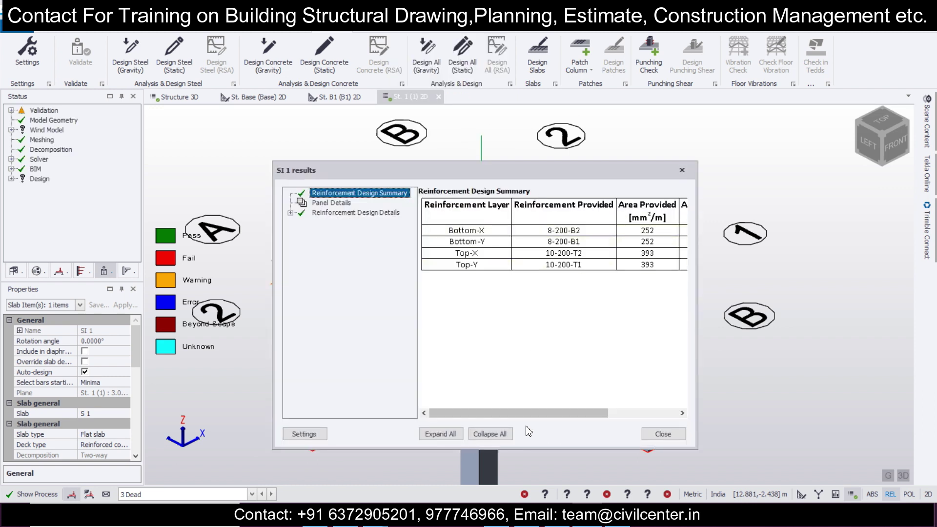
Step: Review the required area and utilization of each reinforcement layer in the slab panel's design summary, and close the results
left_click_drag(535, 412, 607, 413)
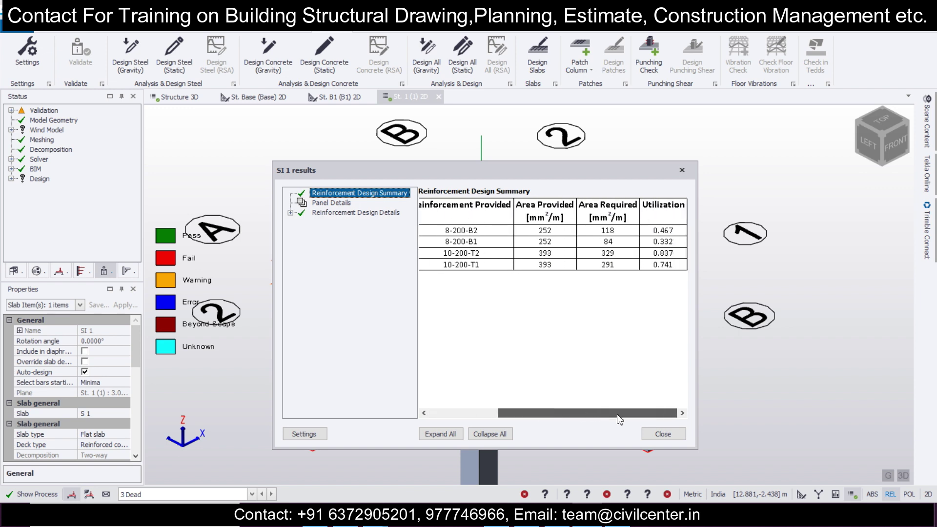
left_click(684, 170)
right_click_drag(692, 214, 784, 220)
key("Escape")
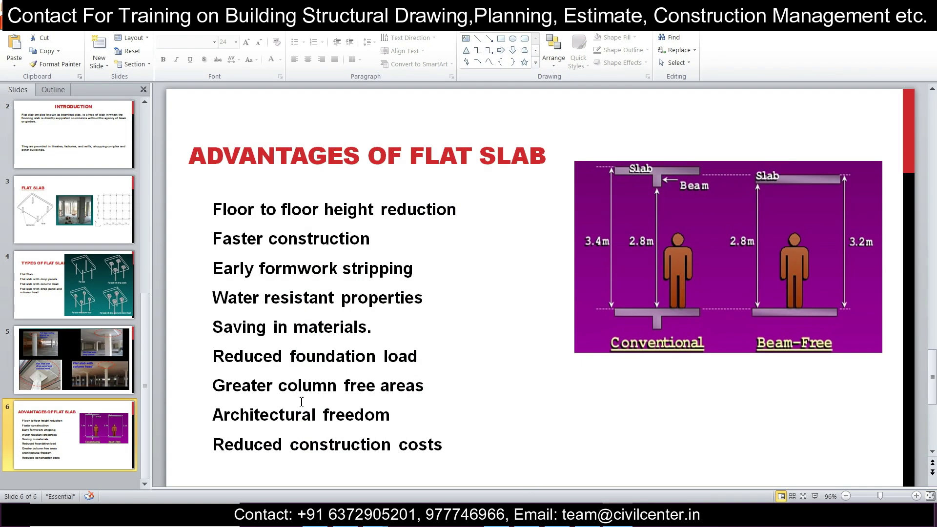
Step: Switch to the PowerPoint presentation and review the slides on the types of flat slab with drop panels and column heads
left_click(97, 293)
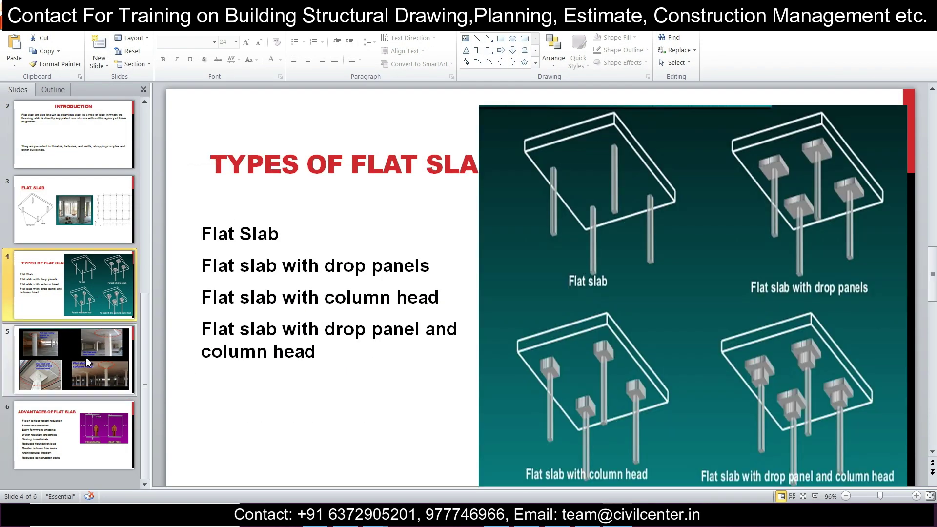
left_click(87, 362)
left_click(103, 287)
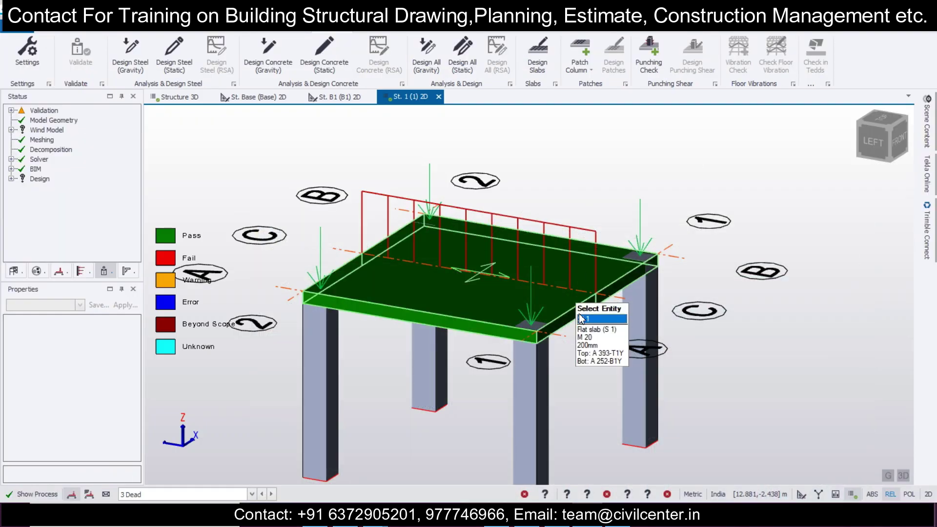
Step: Return to Tekla Structural Designer and show level St. 1 as a 2D plan with the displayed loadcase set to none
middle_click_drag(579, 313, 622, 327)
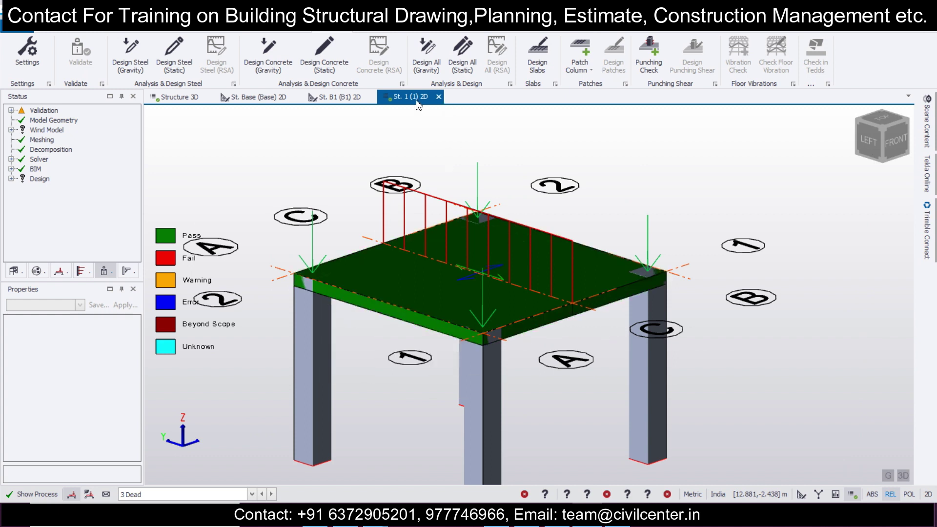
left_click(907, 478)
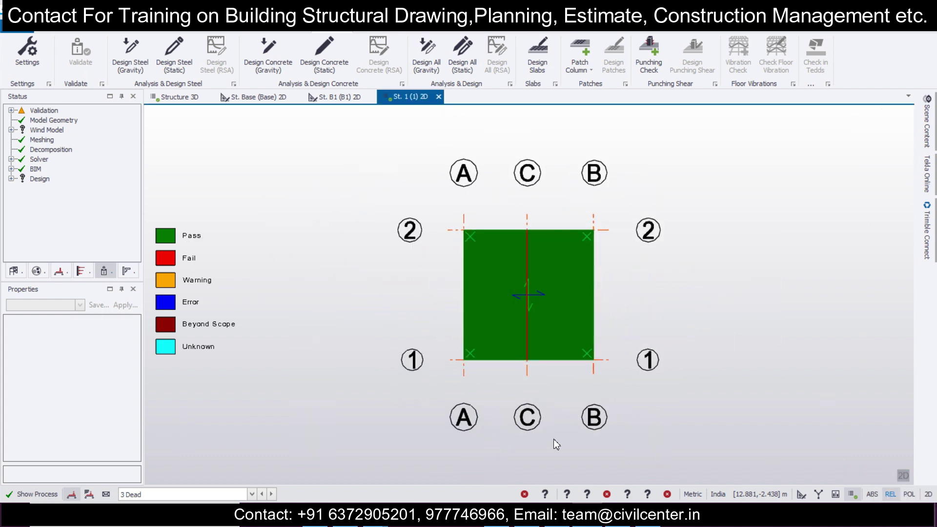
left_click(202, 497)
left_click(200, 481)
scroll(598, 259, "up", 4)
scroll(600, 260, "down", 1)
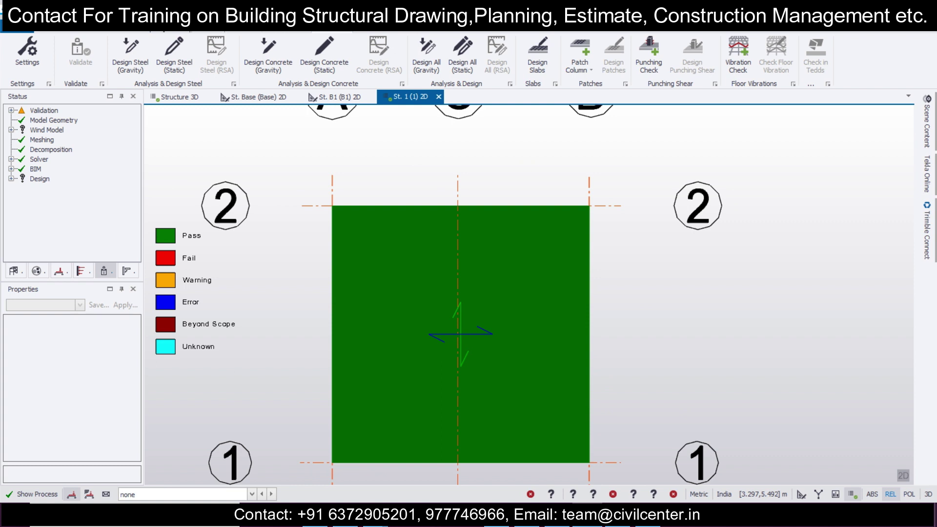
Step: Place 500 mm deep column drops, 2000 mm by 2000 mm in plan, at the slab's four corner columns
left_click(217, 33)
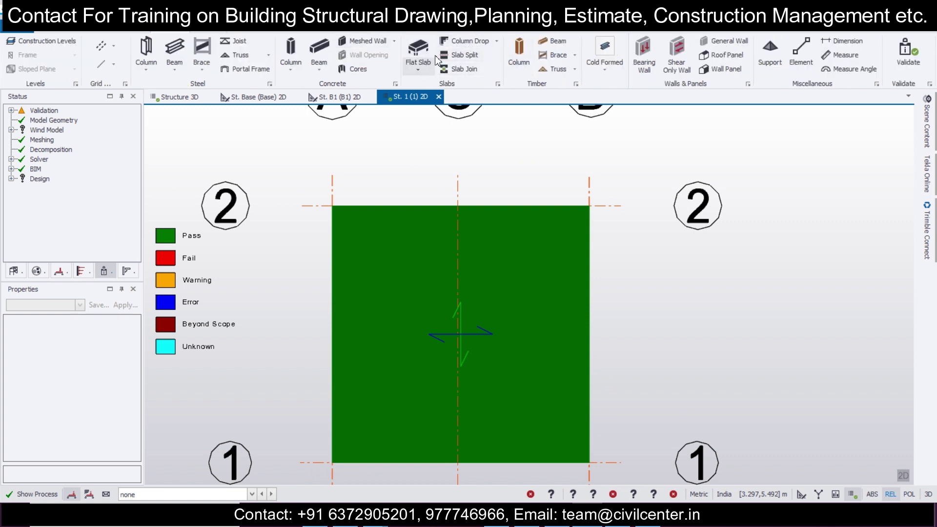
left_click(496, 43)
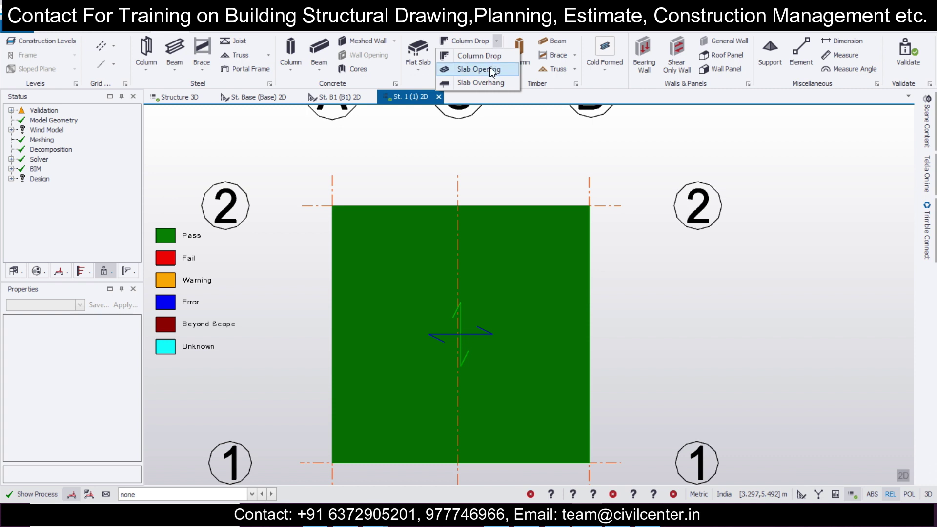
left_click(496, 56)
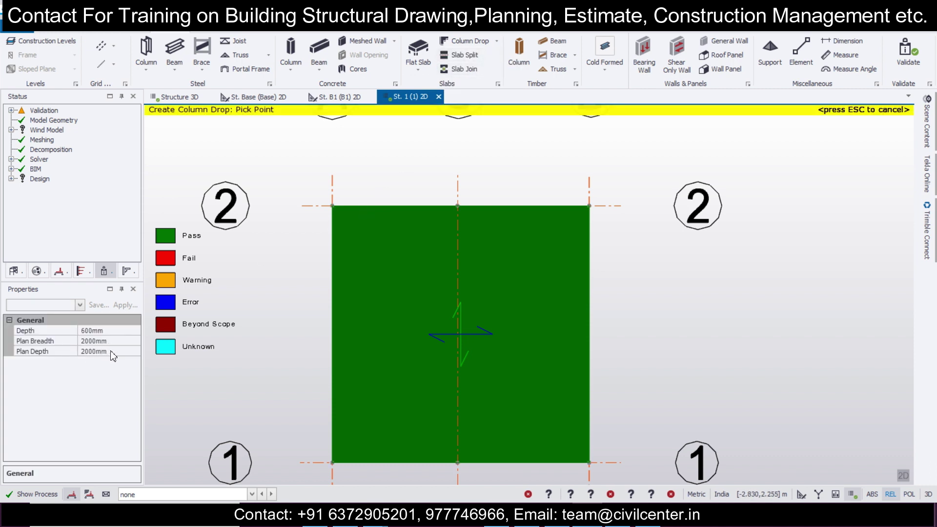
left_click(121, 341)
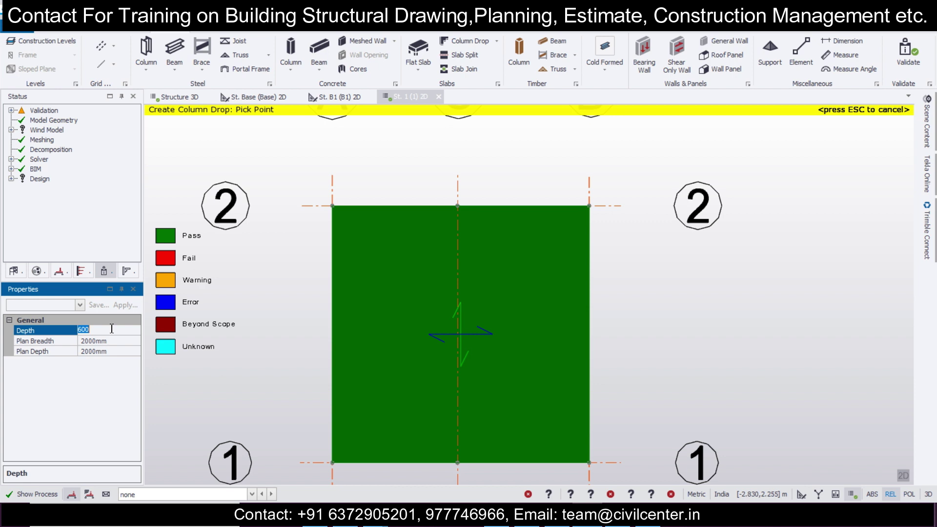
left_click(334, 206)
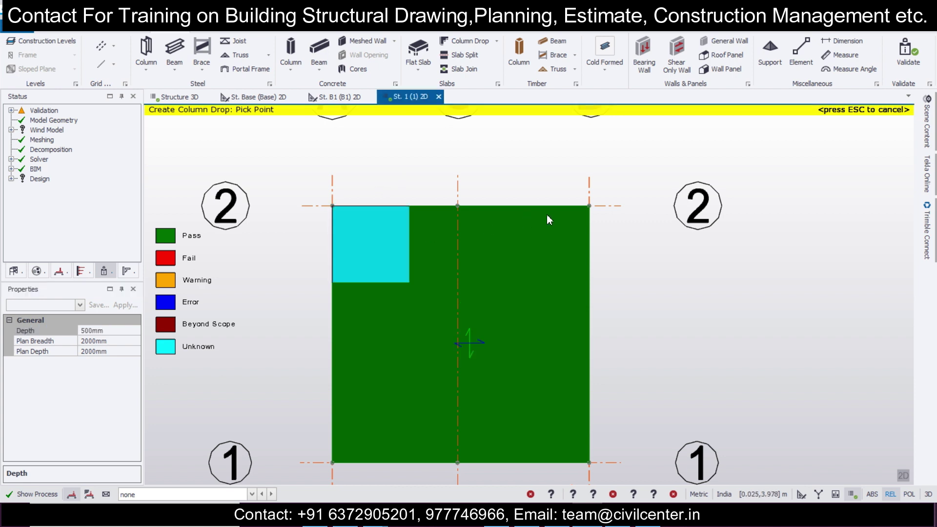
left_click(590, 207)
left_click(356, 452)
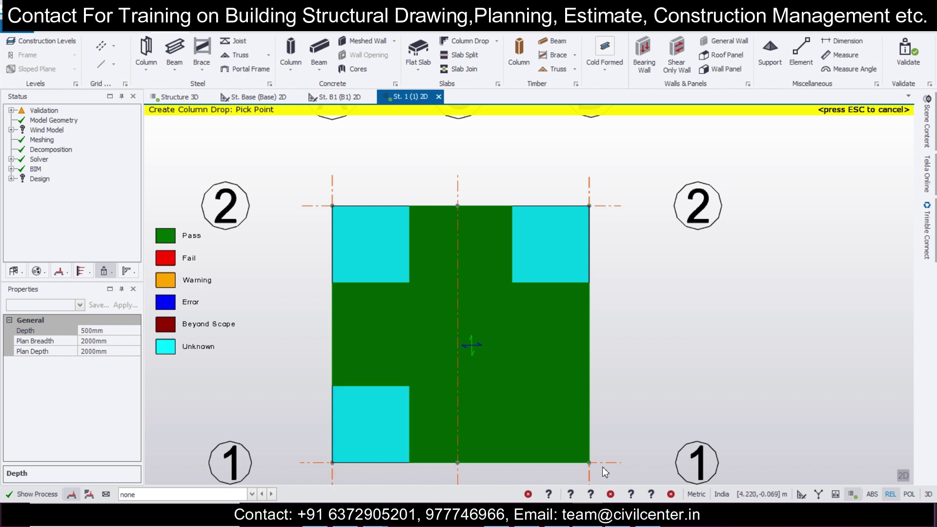
left_click(590, 463)
Step: Select all four column drops in the 3D structure and exclude them from the diaphragm
left_click(175, 97)
mouse_move(759, 286)
right_mouse_down()
mouse_move(579, 295)
mouse_move(765, 277)
right_mouse_up()
scroll(765, 277, "down", 2)
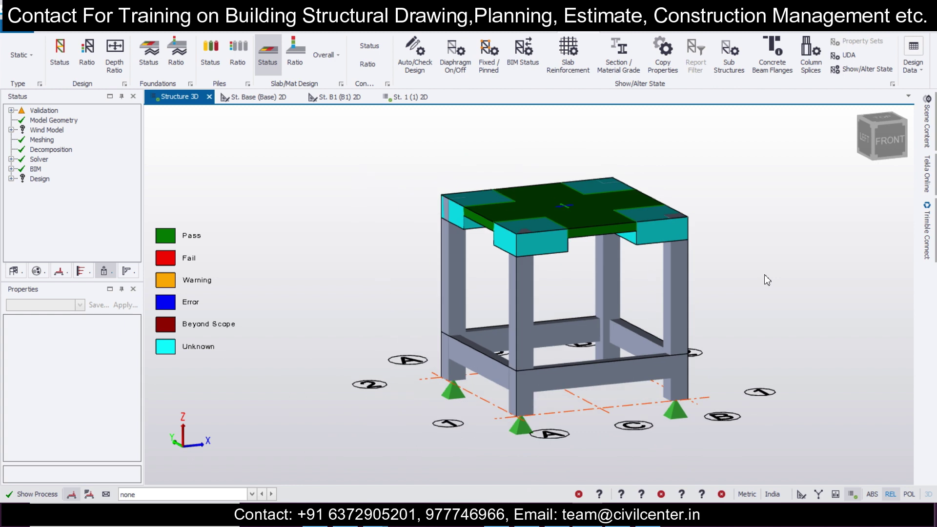
scroll(765, 277, "up", 3)
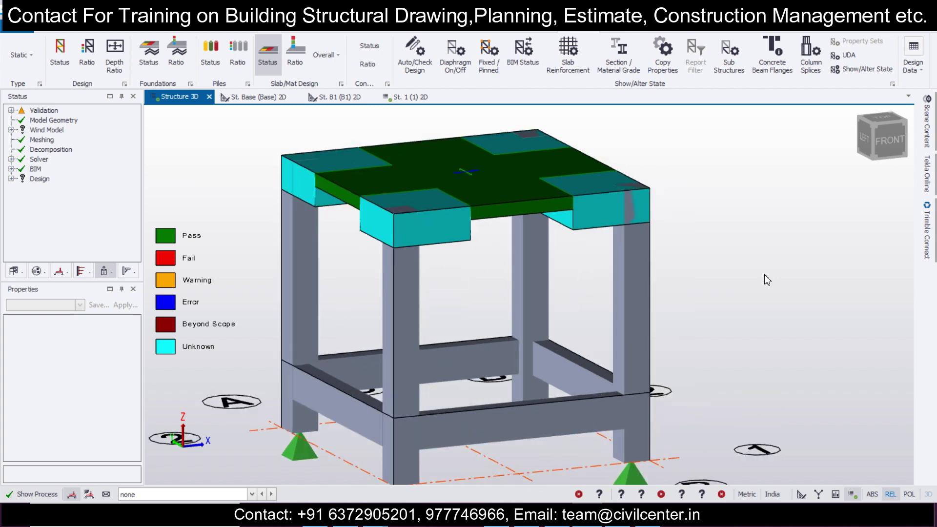
left_click(457, 242)
left_click(318, 208, "ctrl")
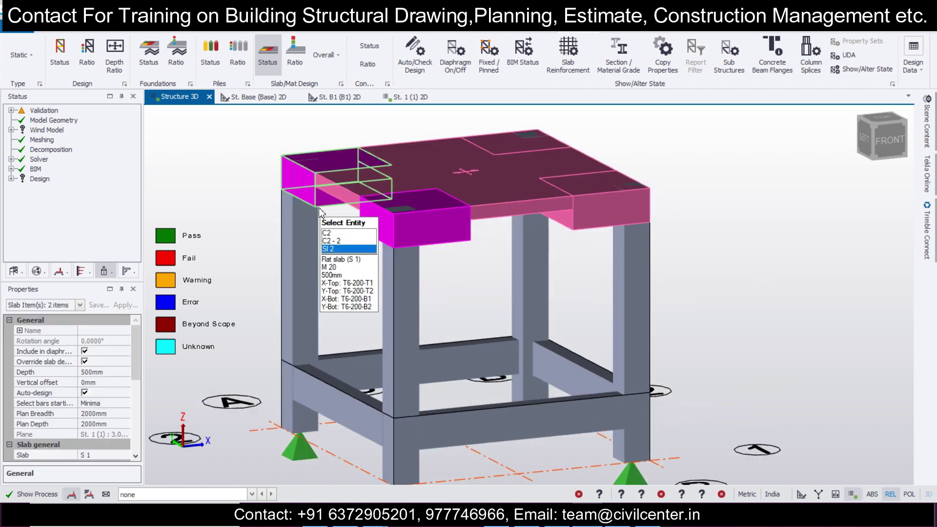
left_click(577, 227, "ctrl")
right_click_drag(577, 228, 606, 199)
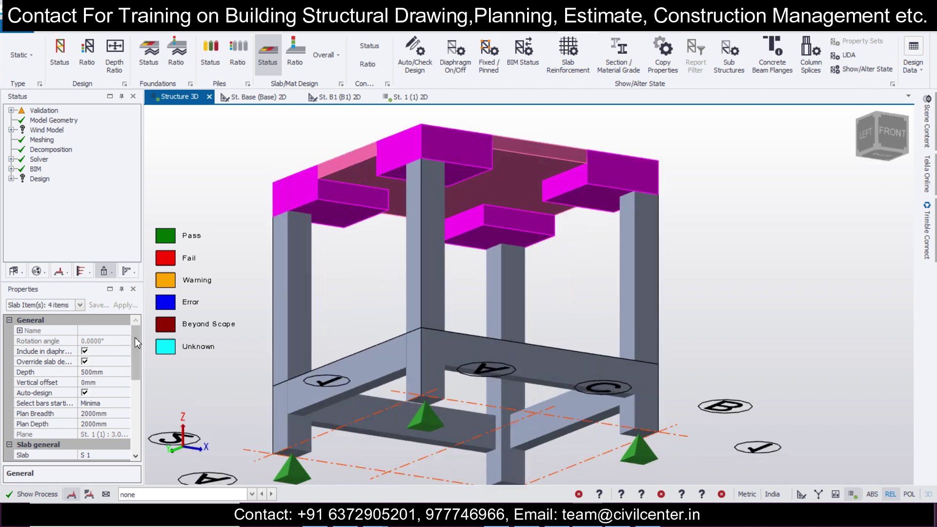
left_click(85, 351)
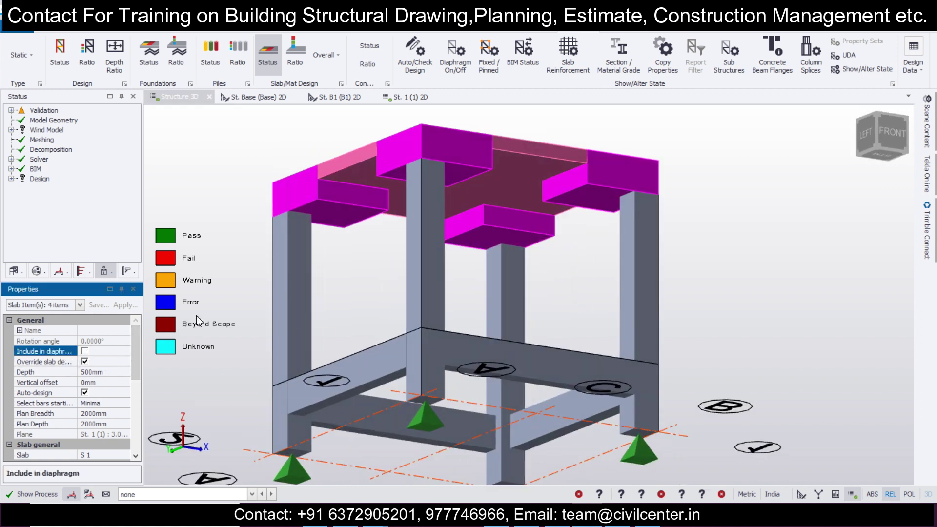
Step: Run the load decomposition for the structure with column drops and clear the selection
right_click_drag(197, 320, 130, 398)
scroll(514, 307, "down", 2)
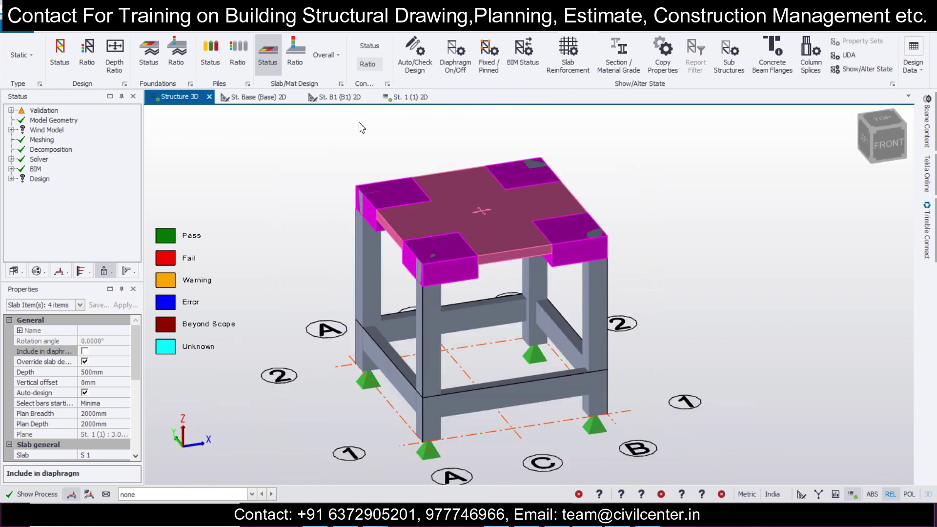
middle_click_drag(361, 128, 268, 139)
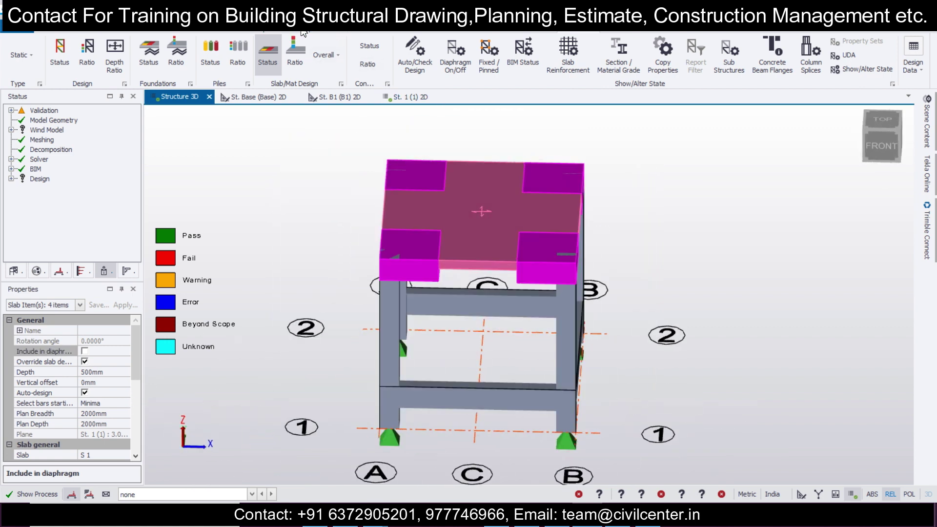
left_click(260, 30)
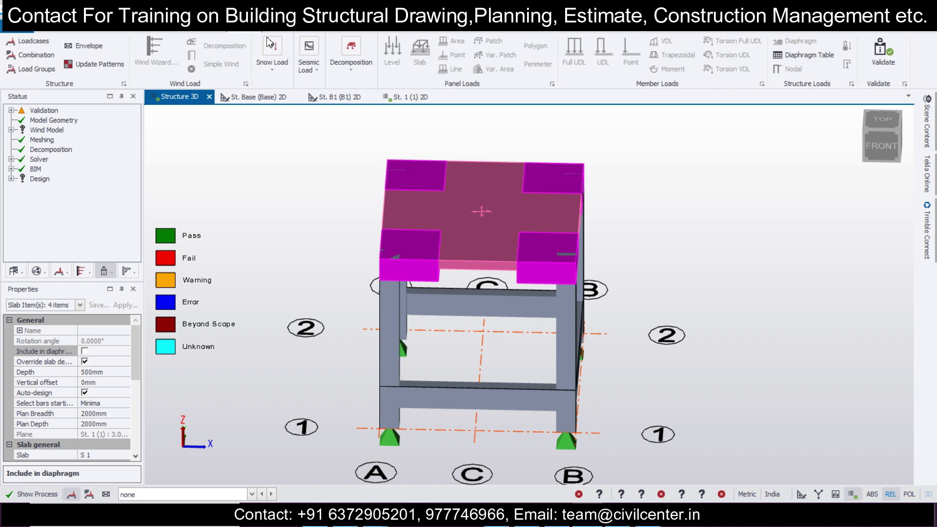
left_click(351, 54)
left_click(359, 108)
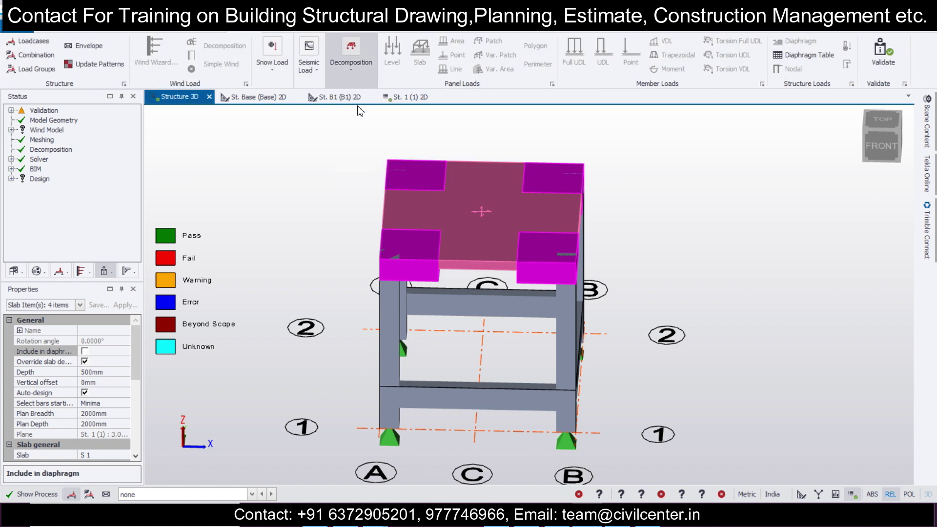
left_click(438, 264)
left_click(341, 254)
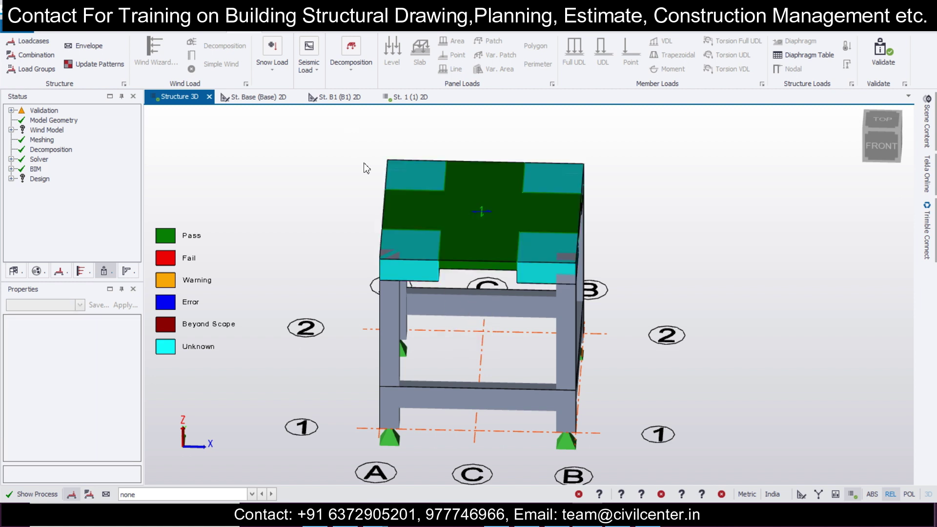
Step: Display the 5 Imposed loadcase on the 3D structure and inspect the slab load above the column drops
middle_click_drag(369, 185, 281, 388)
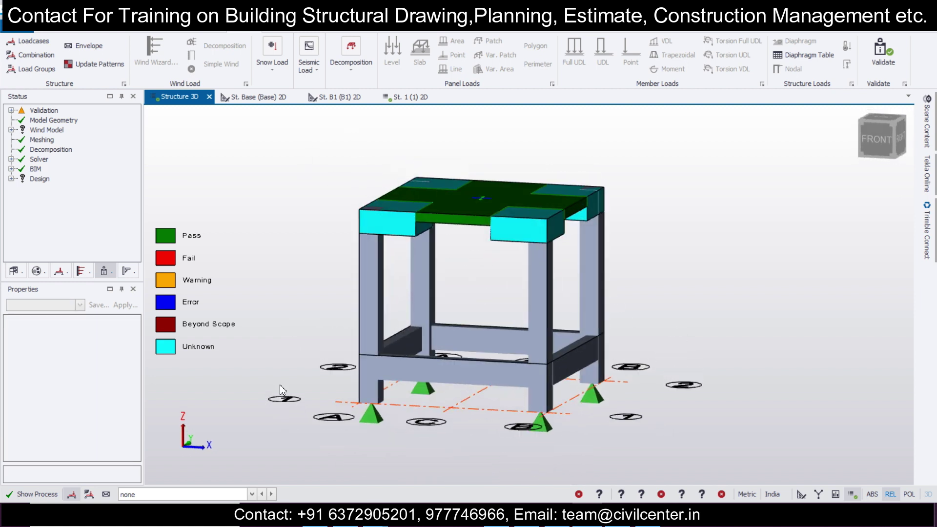
left_click(234, 494)
left_click(239, 473)
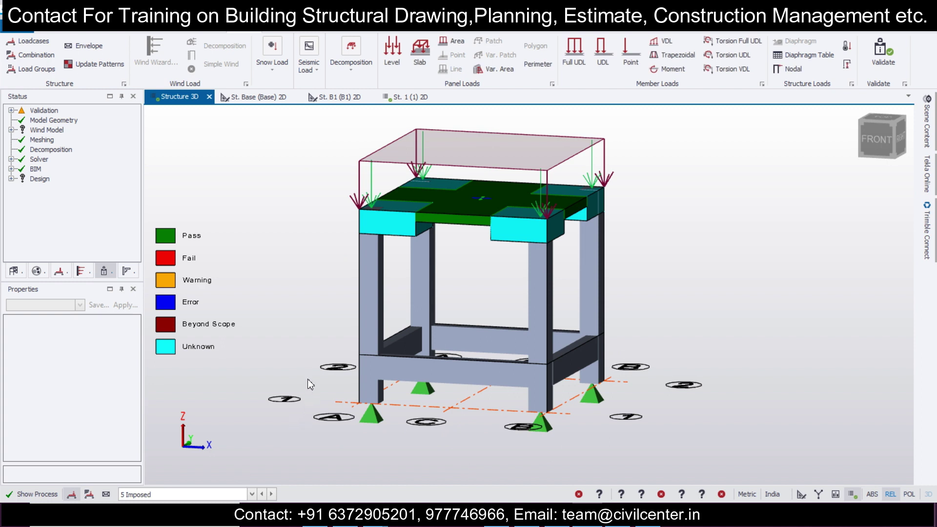
middle_click_drag(311, 380, 357, 161)
Step: Regenerate the operating load combinations 1.5D and 1.5D+1.5L+1.5Lr, replacing all previously generated ones, and accept the loading
left_click(31, 58)
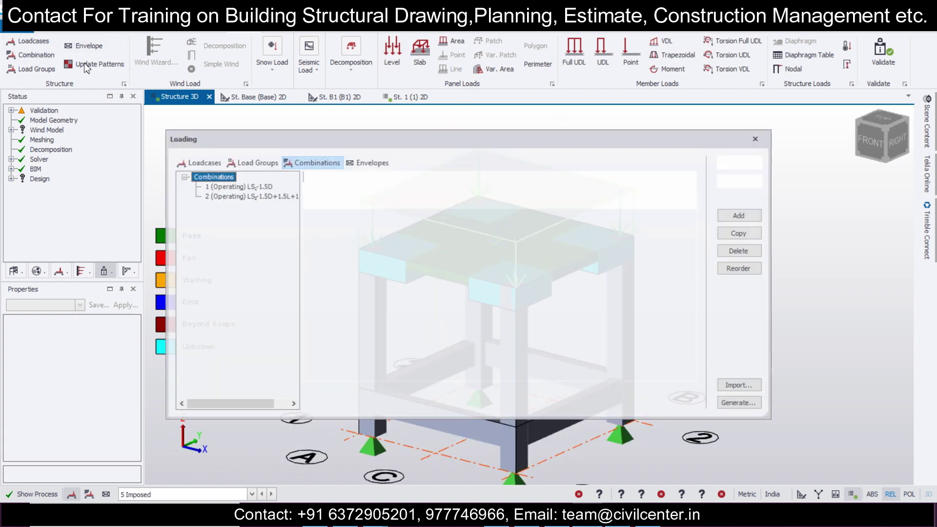
left_click(741, 404)
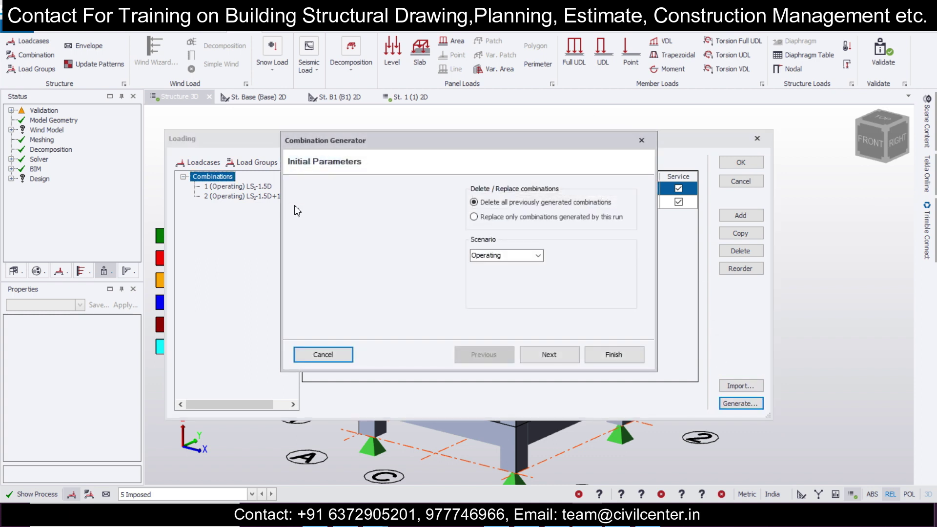
left_click(547, 355)
left_click(485, 199)
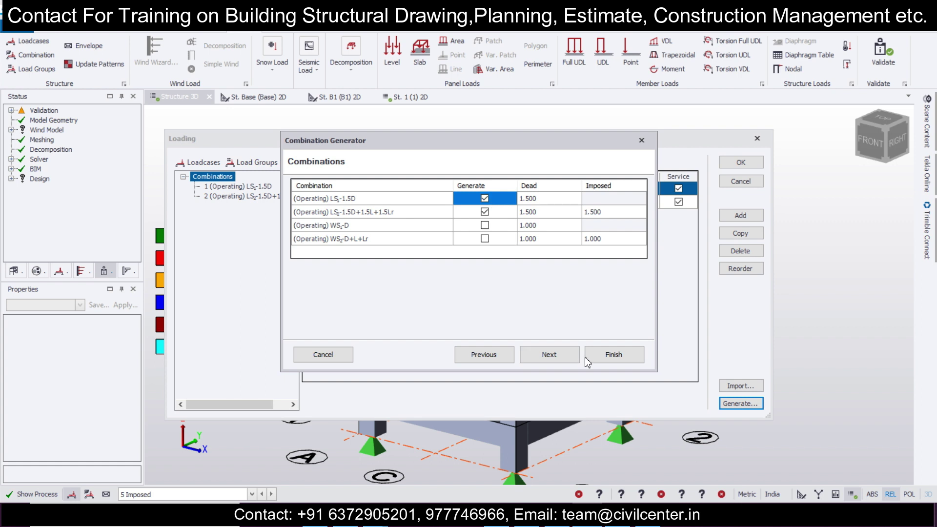
left_click(561, 355)
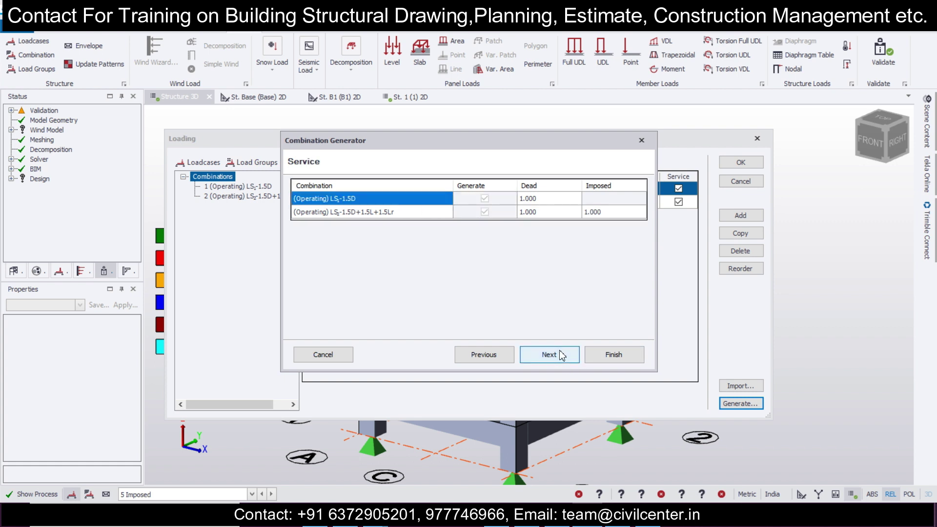
left_click(610, 356)
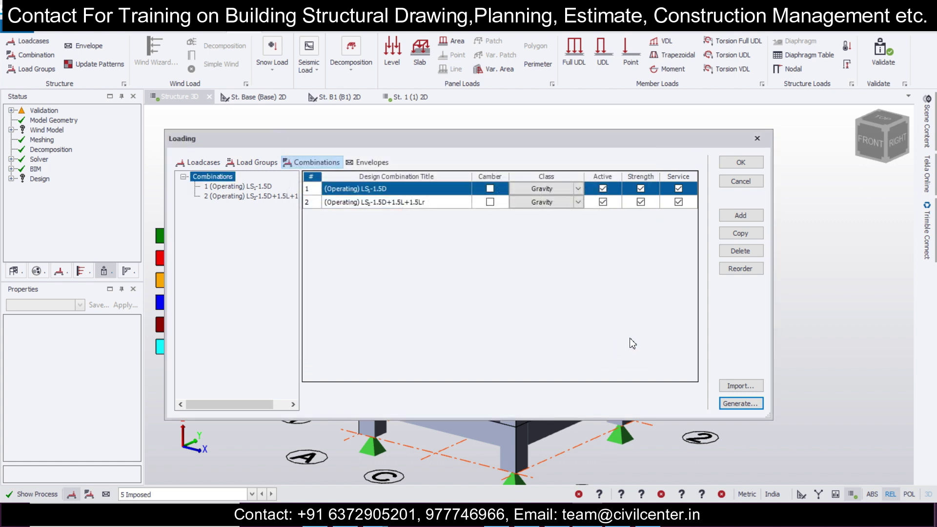
left_click(741, 163)
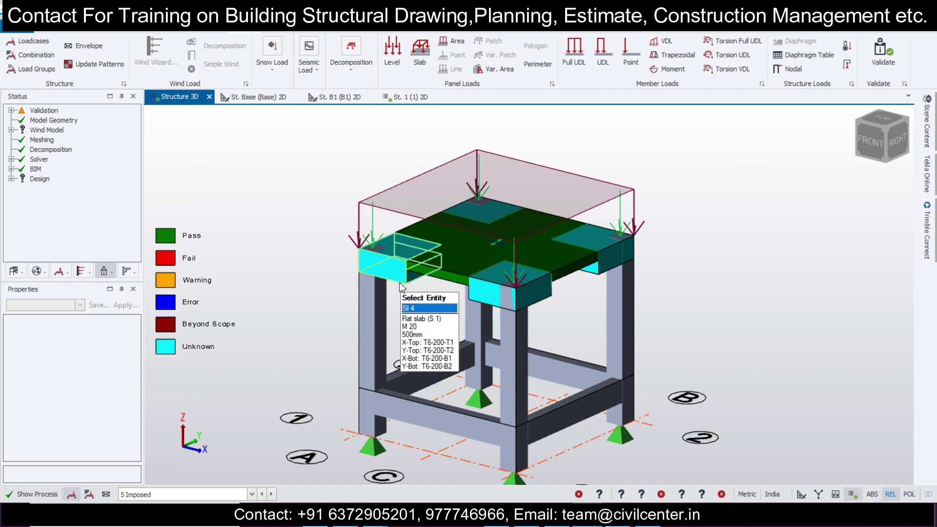
Step: Run Check Slabs from the column drop at grid A/1 and inspect the slab status in 3D
left_click(401, 287)
right_click(401, 287)
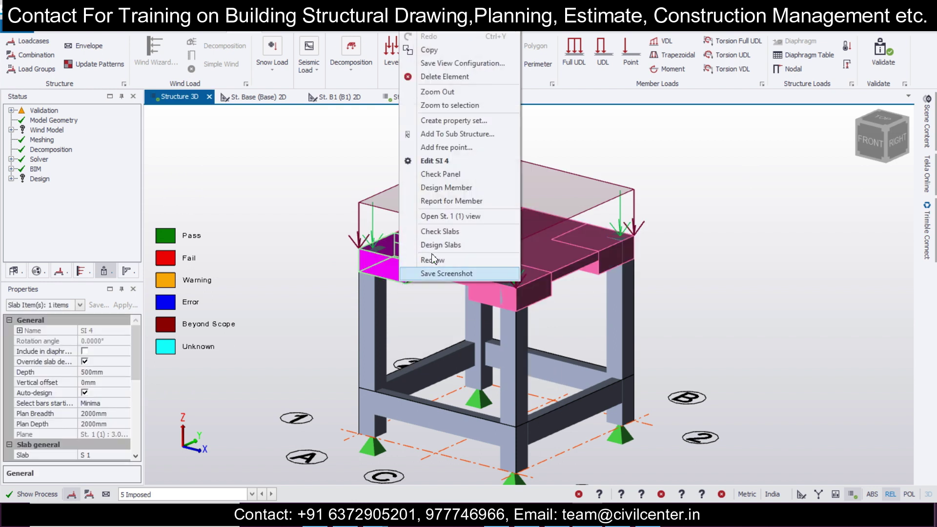
left_click(450, 236)
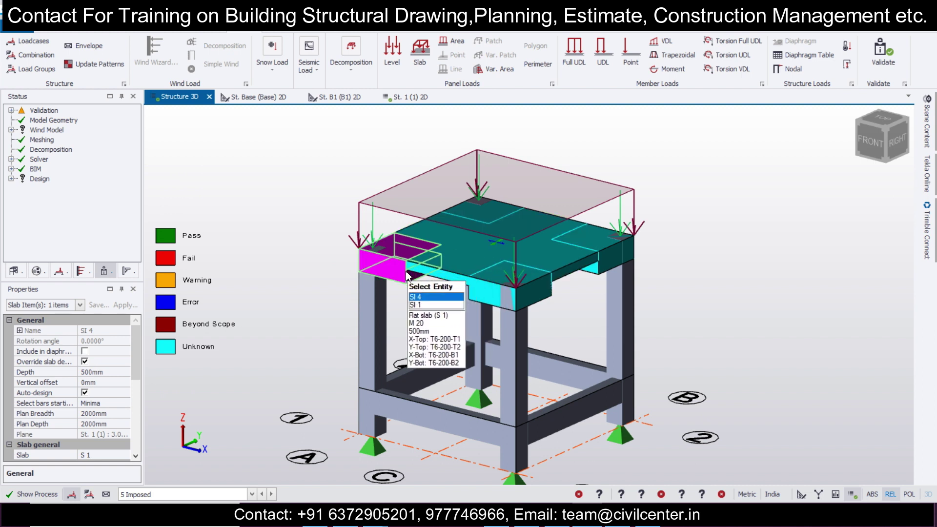
right_click(408, 276)
left_click(438, 235)
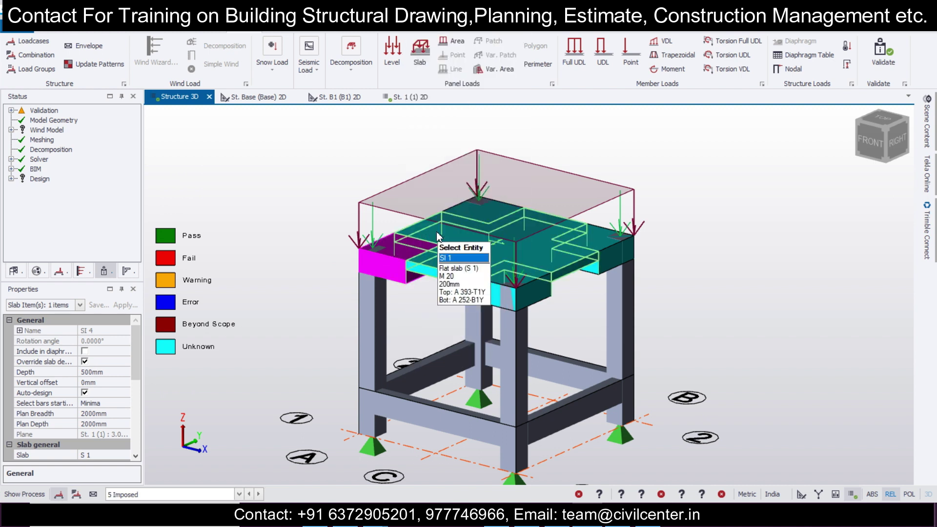
key("Escape")
right_click_drag(687, 273, 605, 270)
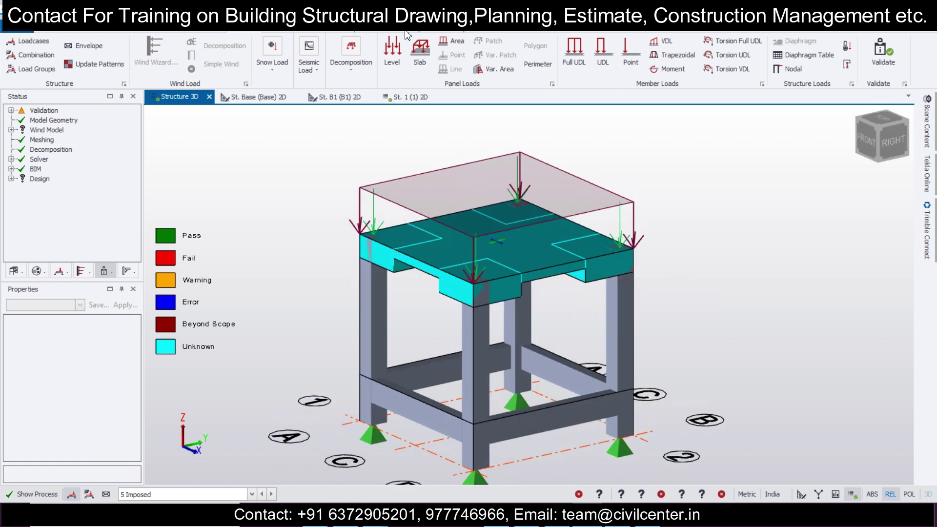
Step: Run Design All (Static) for the whole structure and design the flat slab with its column drops using Design Slabs
left_click(338, 30)
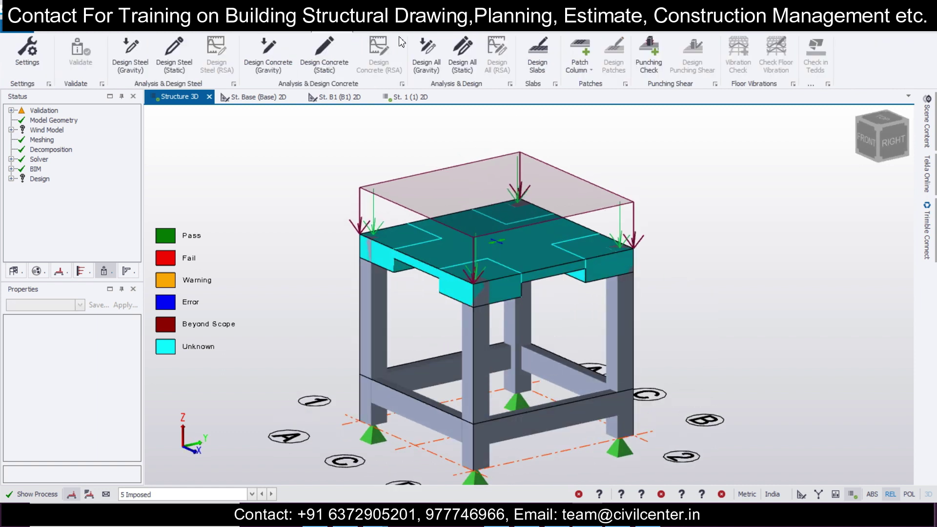
left_click(545, 58)
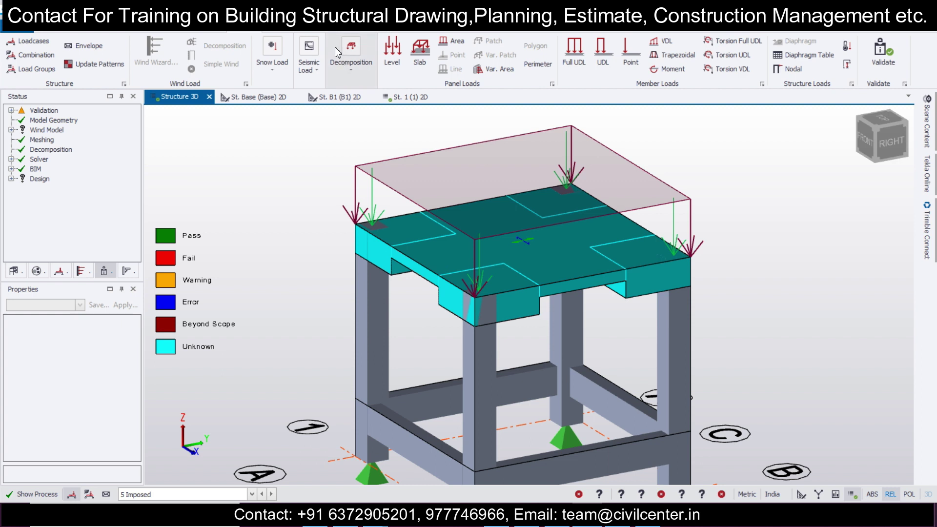
left_click(332, 32)
left_click(461, 63)
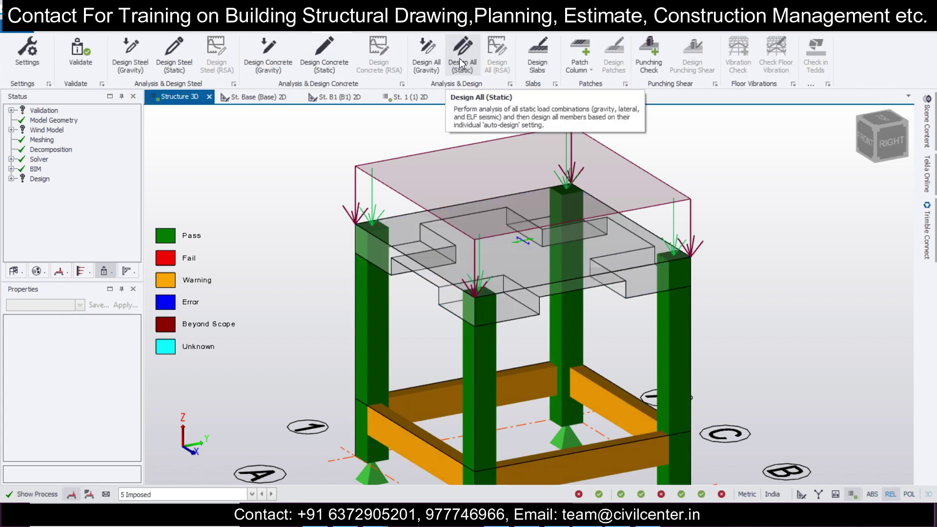
right_click_drag(356, 183, 383, 184)
left_click(537, 51)
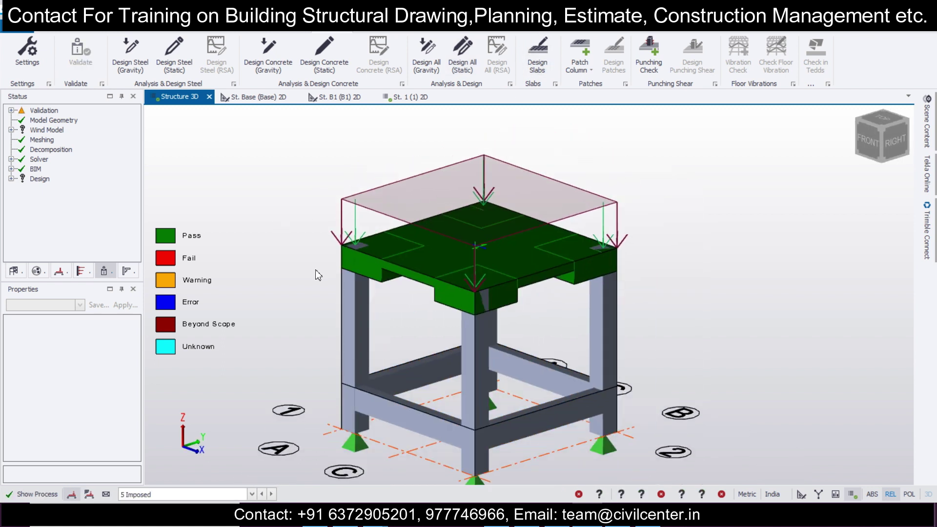
Step: Inspect the design status of the flat slab and its column drops from several sides in 3D
right_click_drag(315, 271, 276, 286)
scroll(616, 354, "up", 1)
right_click_drag(617, 355, 713, 280)
right_click_drag(779, 266, 727, 242)
scroll(726, 242, "up", 2)
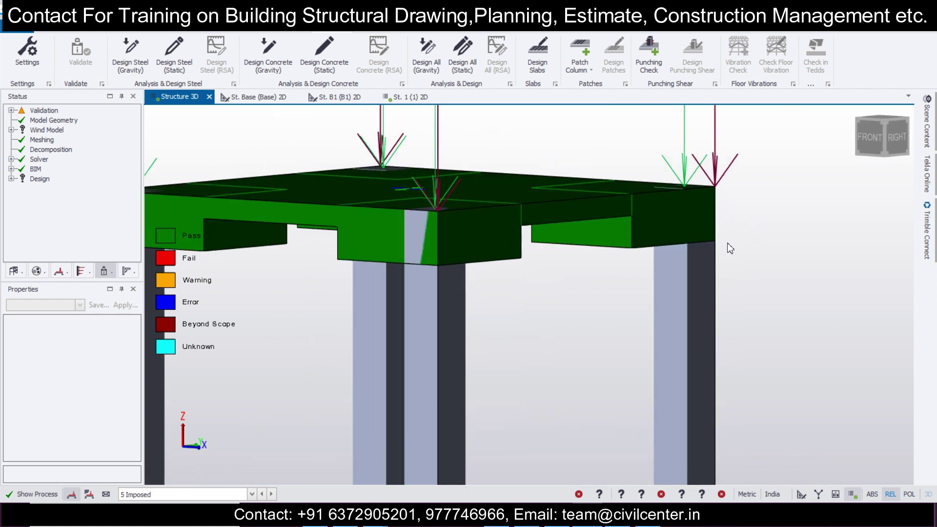
middle_click_drag(647, 311, 348, 365)
scroll(376, 337, "down", 2)
middle_click_drag(399, 346, 514, 315)
scroll(376, 324, "down", 1)
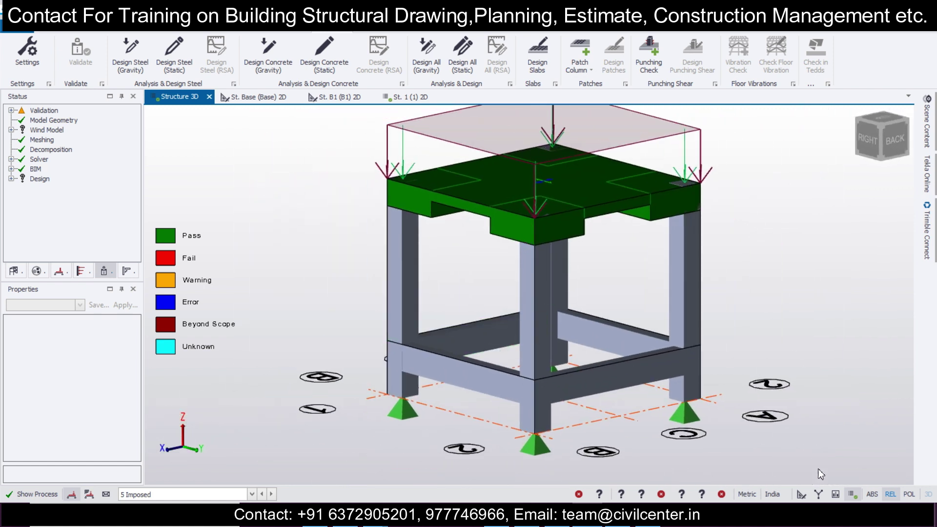